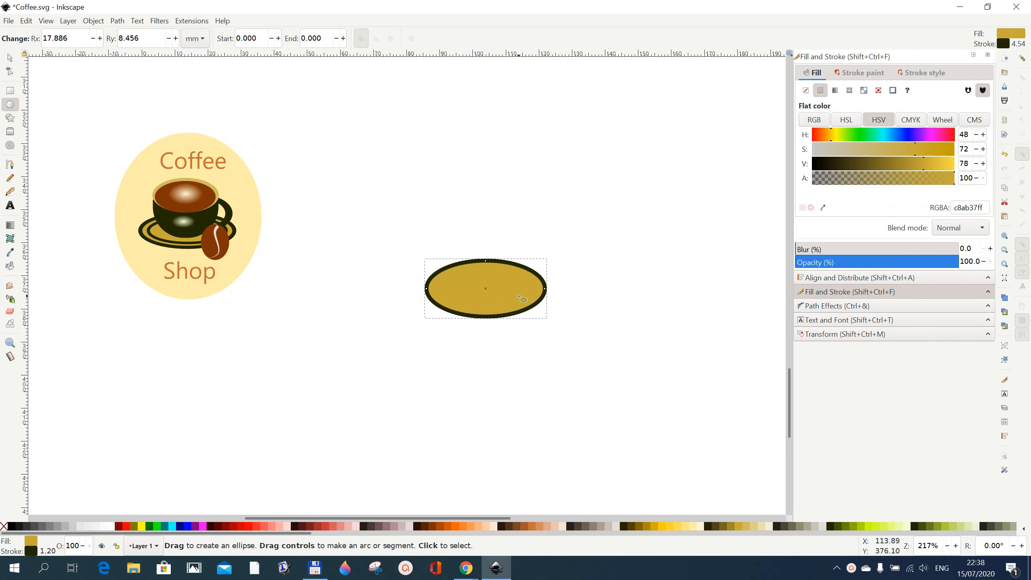
Duplicate the gold ellipse and shrink the copy about its centre to about 29.7 by 14.5 mm as the saucer's inner ring
left_click(10, 60)
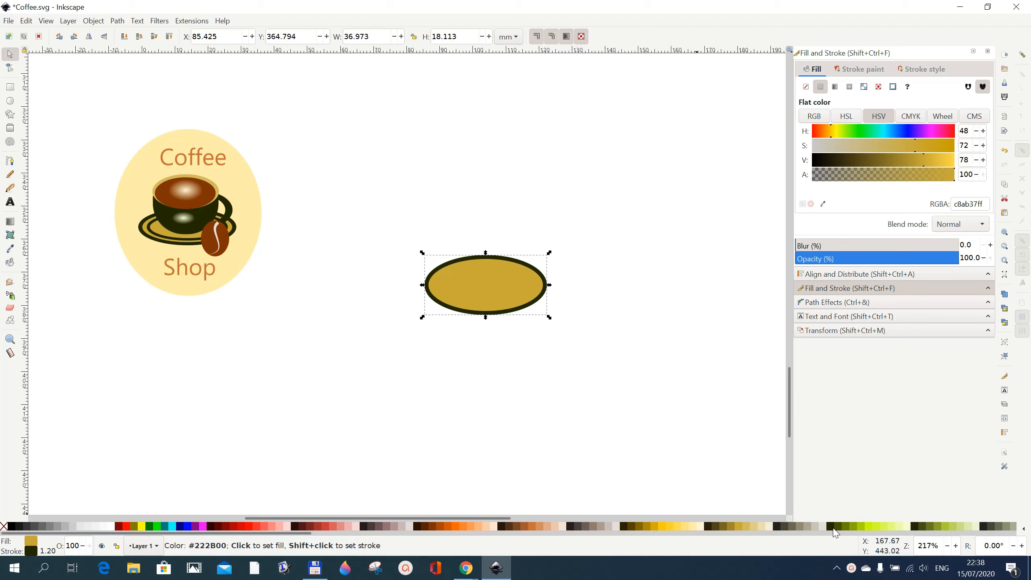
left_click(510, 379)
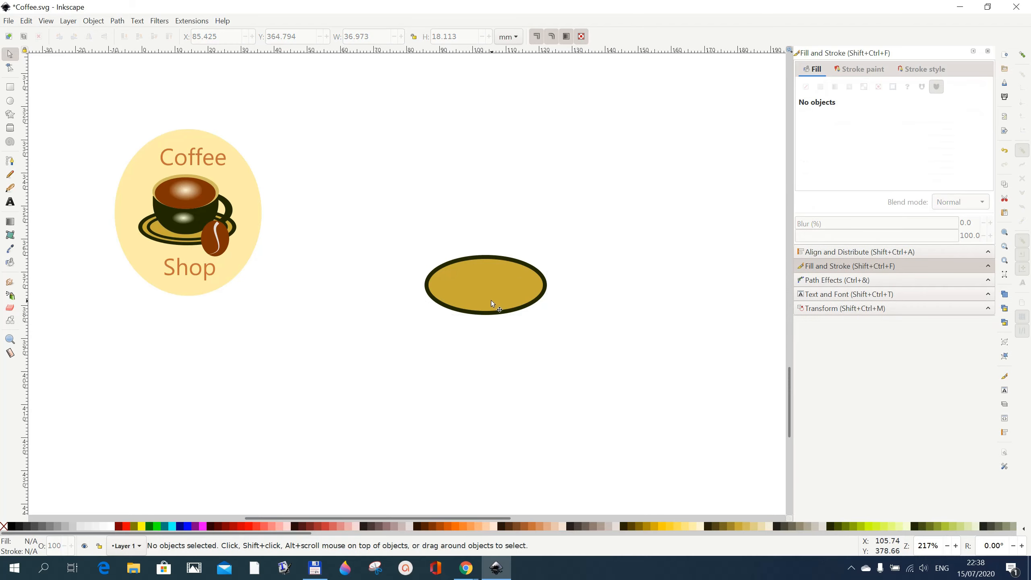
left_click(509, 309)
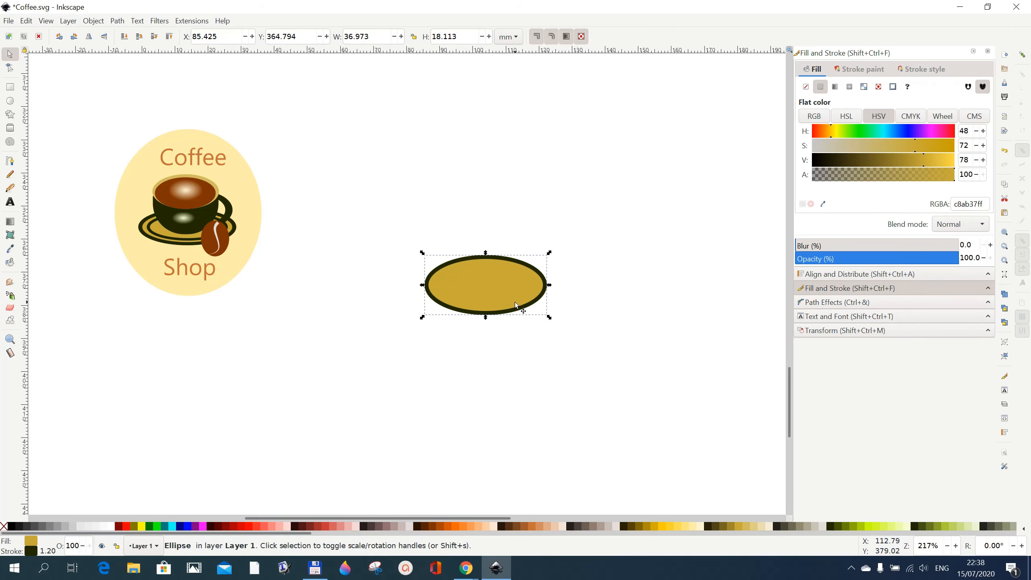
right_click(514, 296)
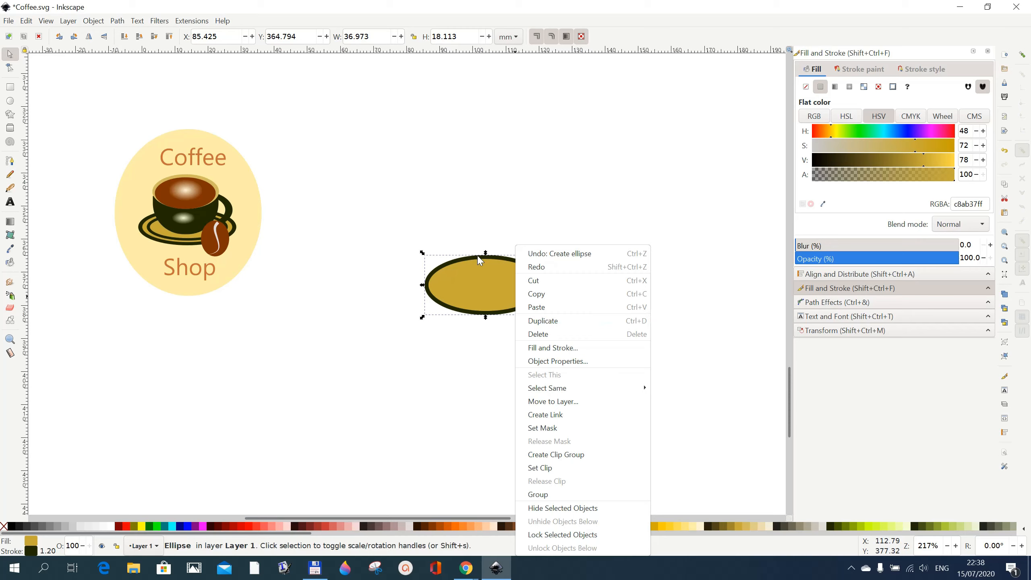
left_click(27, 20)
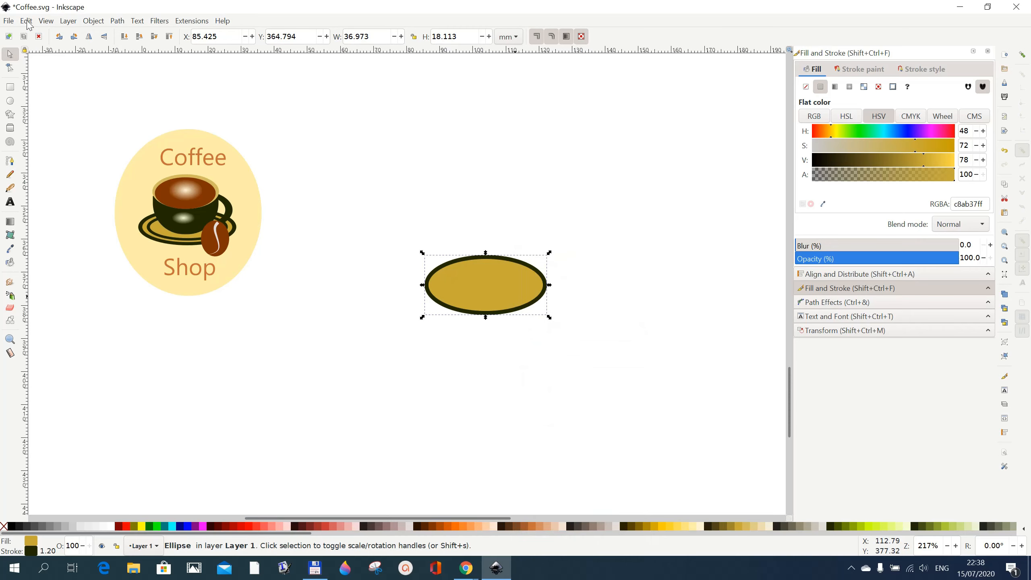
left_click(27, 21)
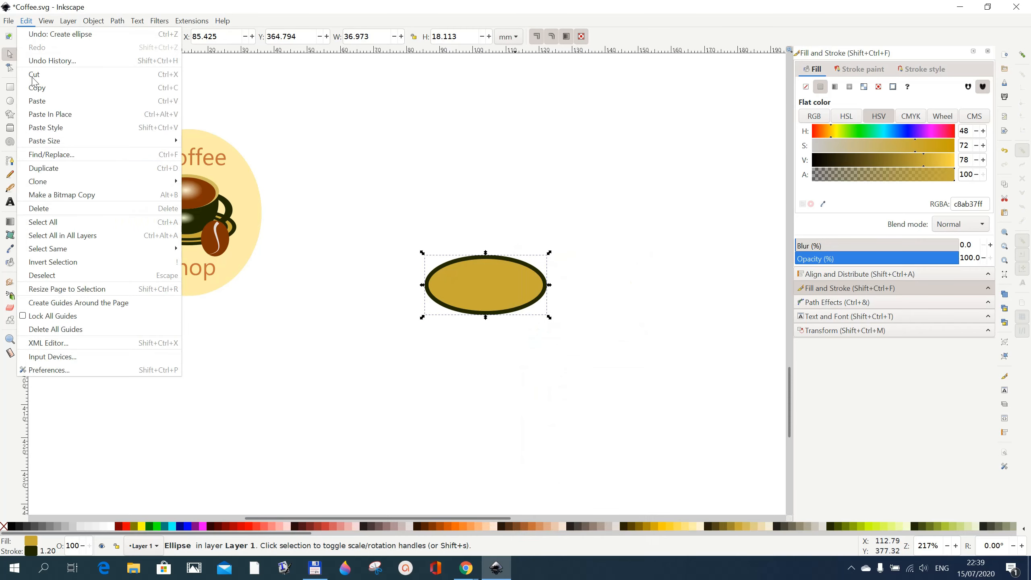
left_click(55, 172)
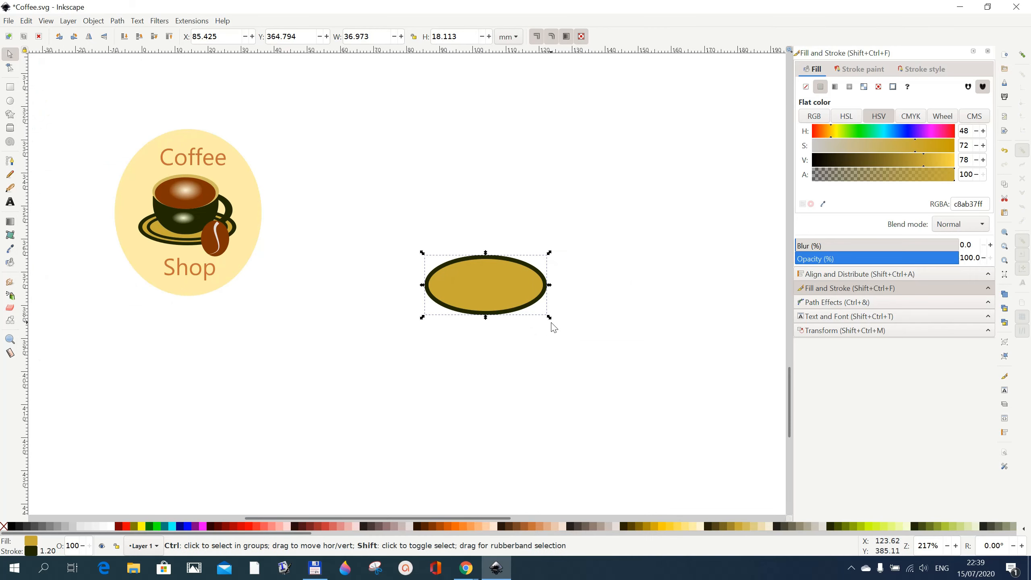
mouse_move(550, 321)
left_mouse_down()
mouse_move(536, 316)
mouse_move(536, 324)
left_mouse_up()
left_click(551, 379)
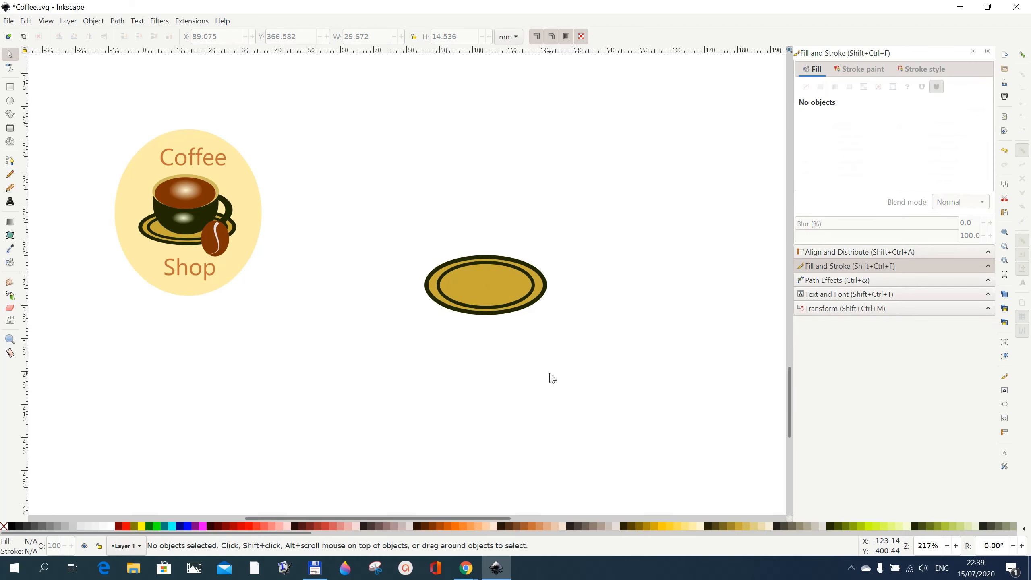
Squash both saucer ellipses together to a height of about 16.8 mm and move them up and away from the drawing area, beyond the logo
left_click_drag(407, 210, 624, 364)
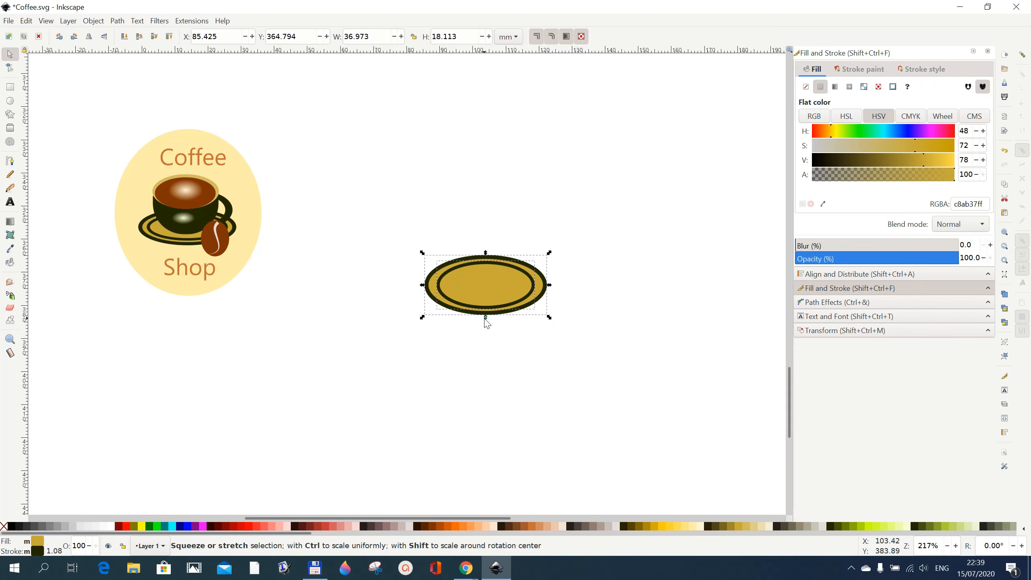
left_click_drag(486, 319, 487, 321)
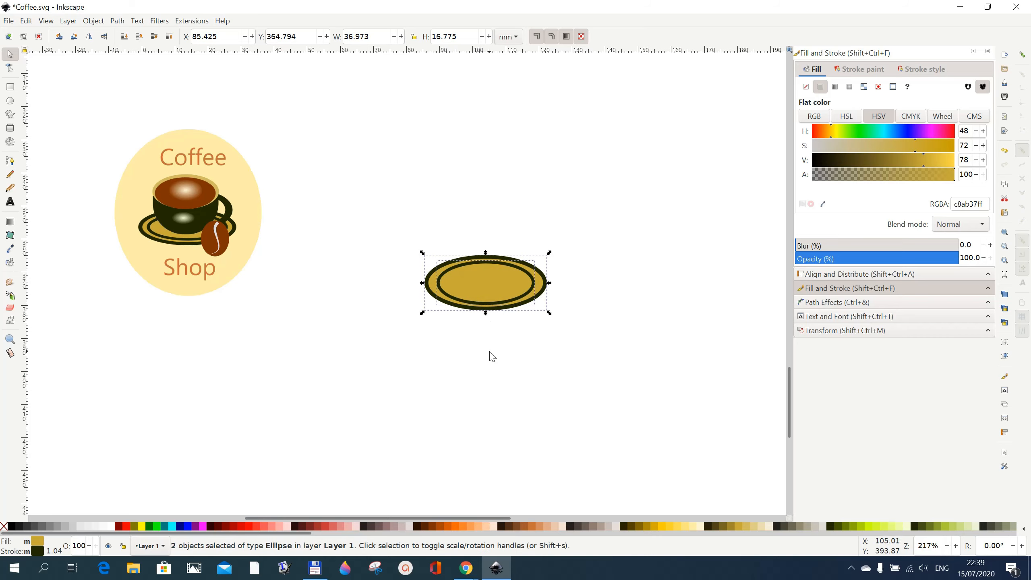
left_click_drag(381, 228, 649, 349)
left_click_drag(532, 290, 722, 133)
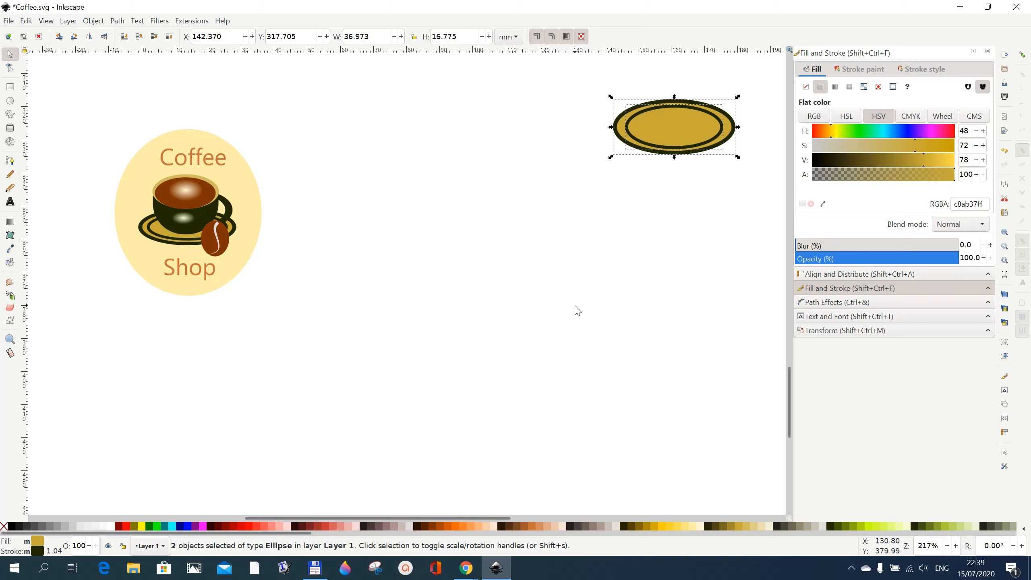
key("Escape")
Draw a rounded rectangle about 21.5 mm wide and 26.6 mm high in the empty area beside the logo
key("e")
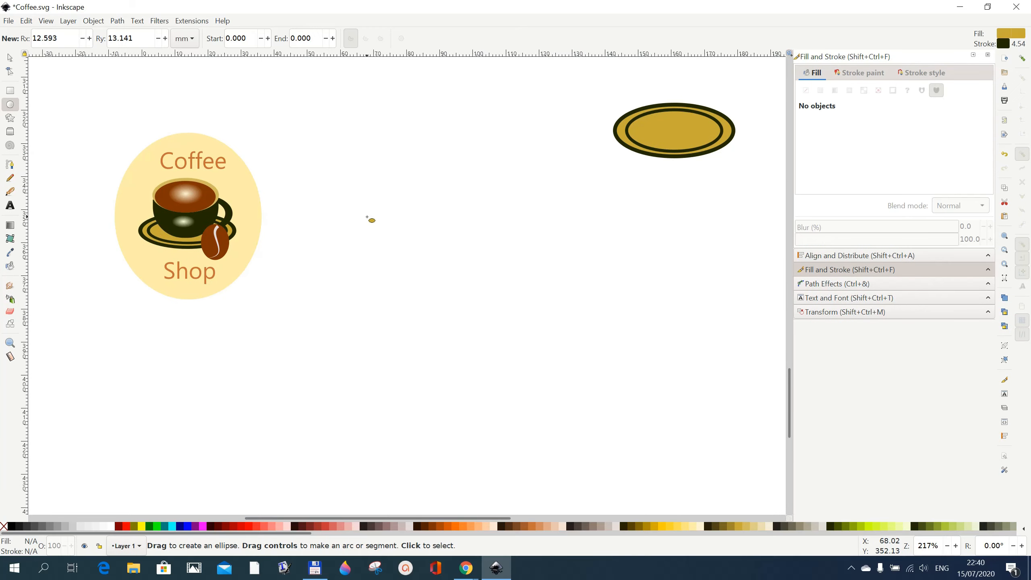
left_click(11, 92)
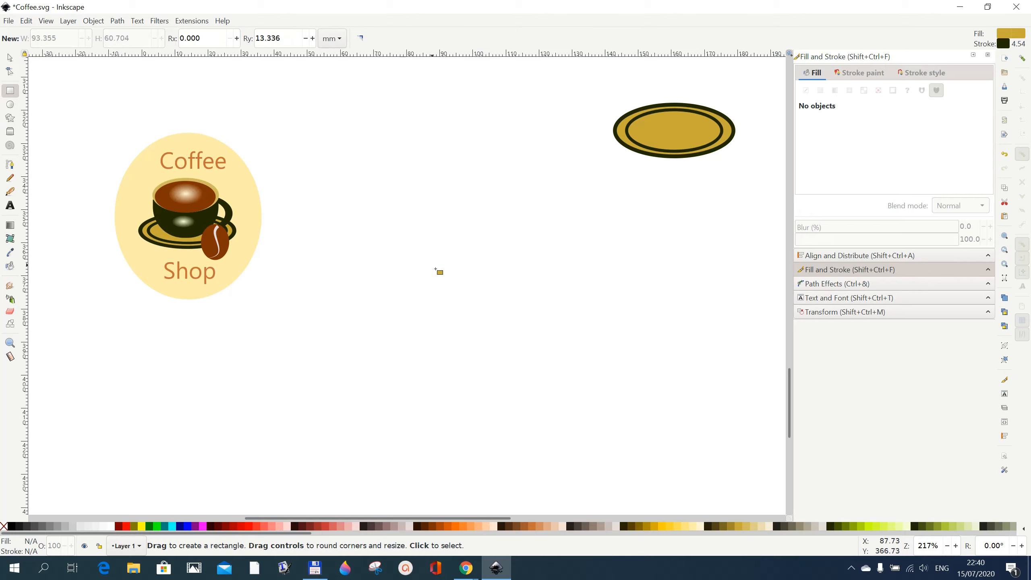
left_click_drag(406, 210, 479, 300)
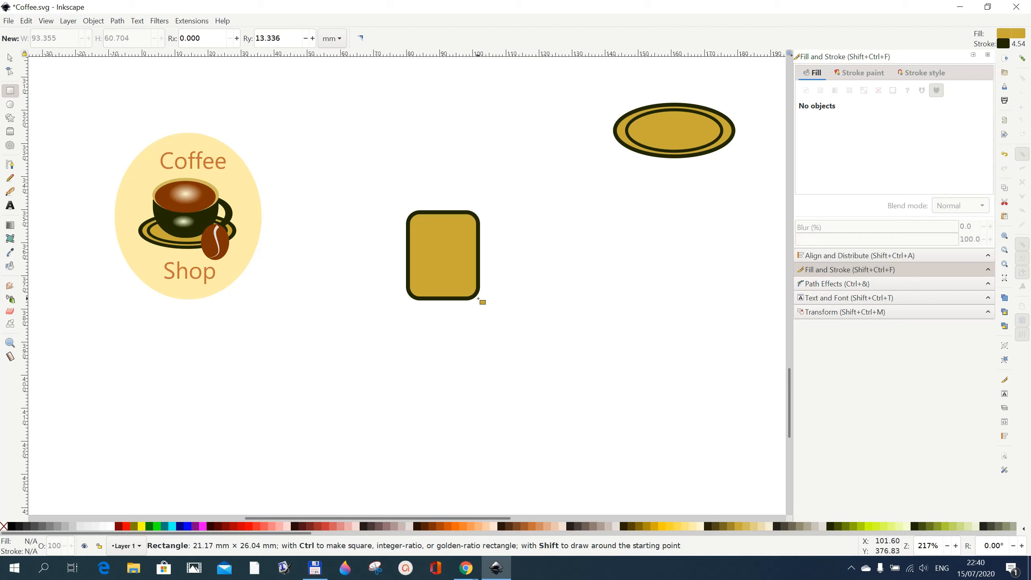
left_click_drag(479, 299, 479, 301)
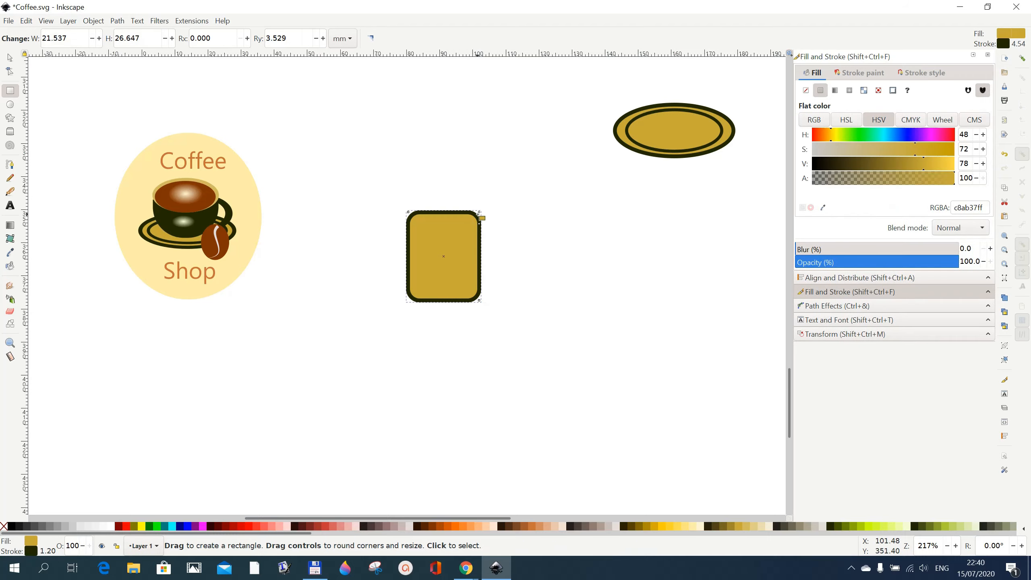
Reset the rectangle's corners to sharp, and round them to a vertical radius of about 10 mm
left_click(10, 59)
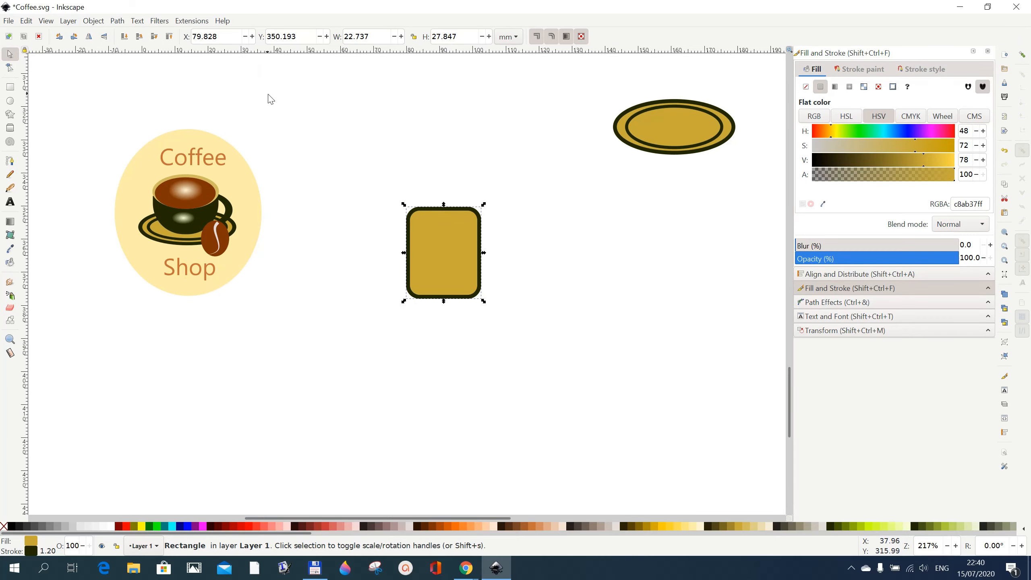
left_click(10, 87)
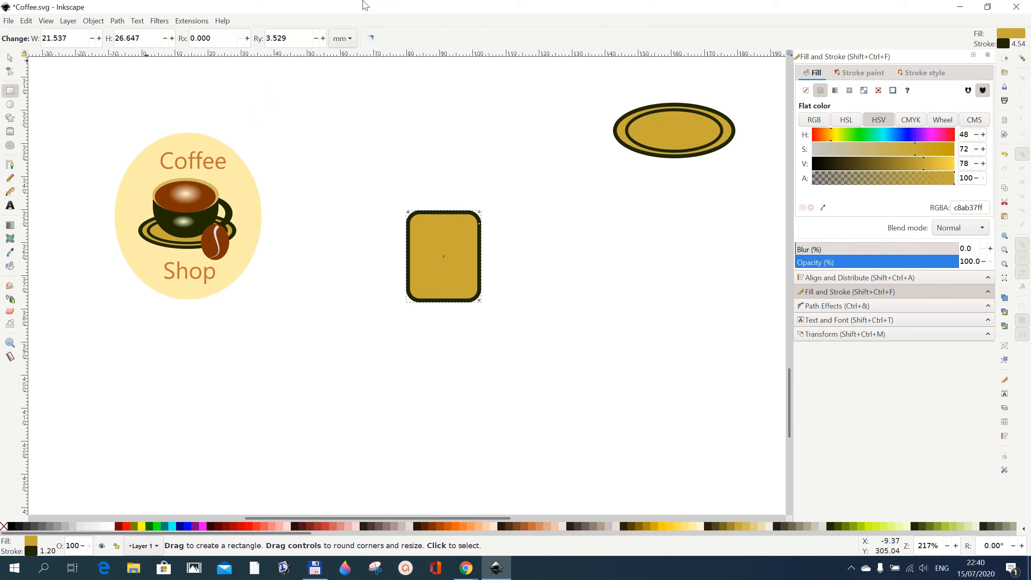
left_click(370, 38)
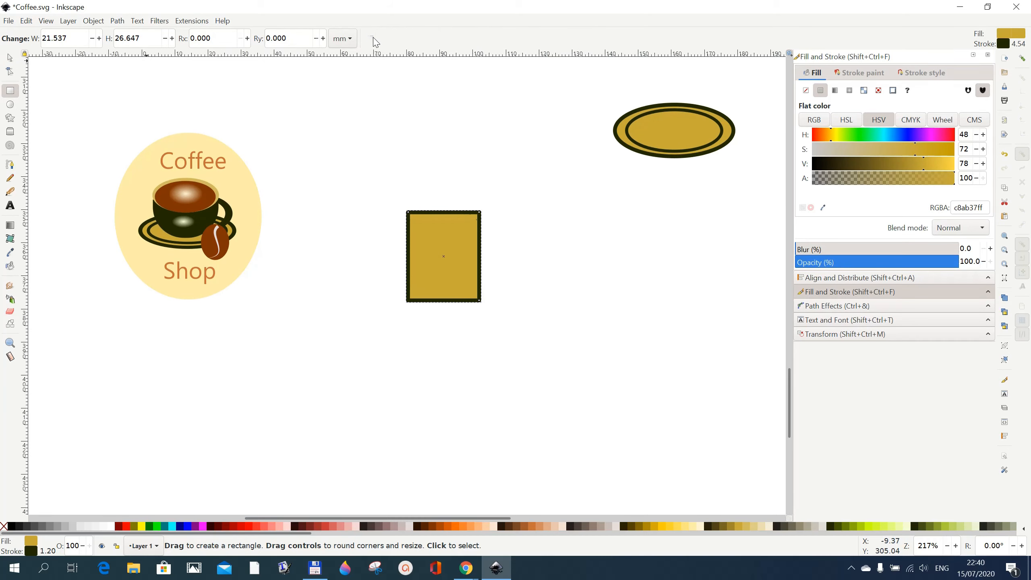
left_click(11, 72)
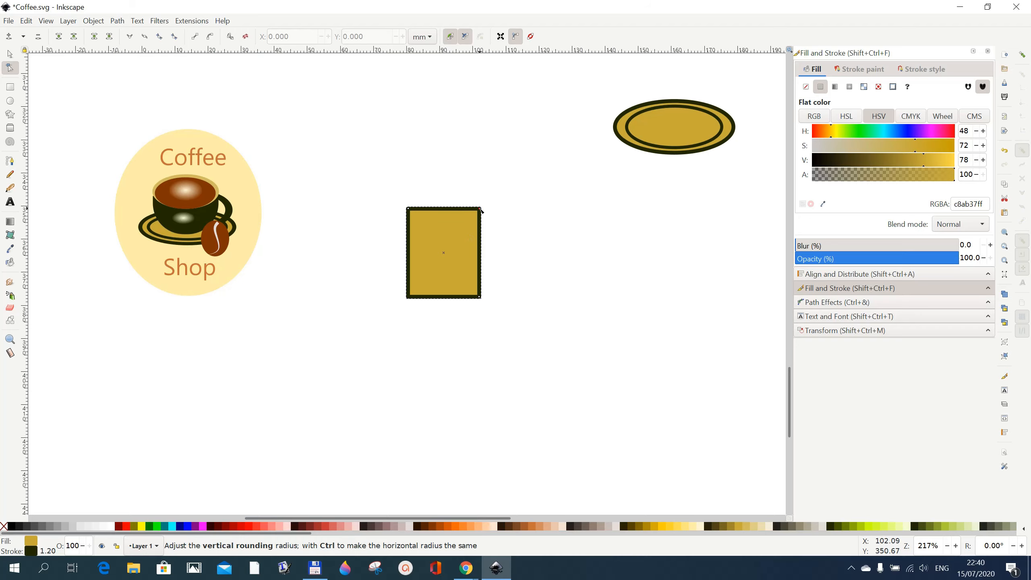
left_click_drag(480, 210, 464, 244)
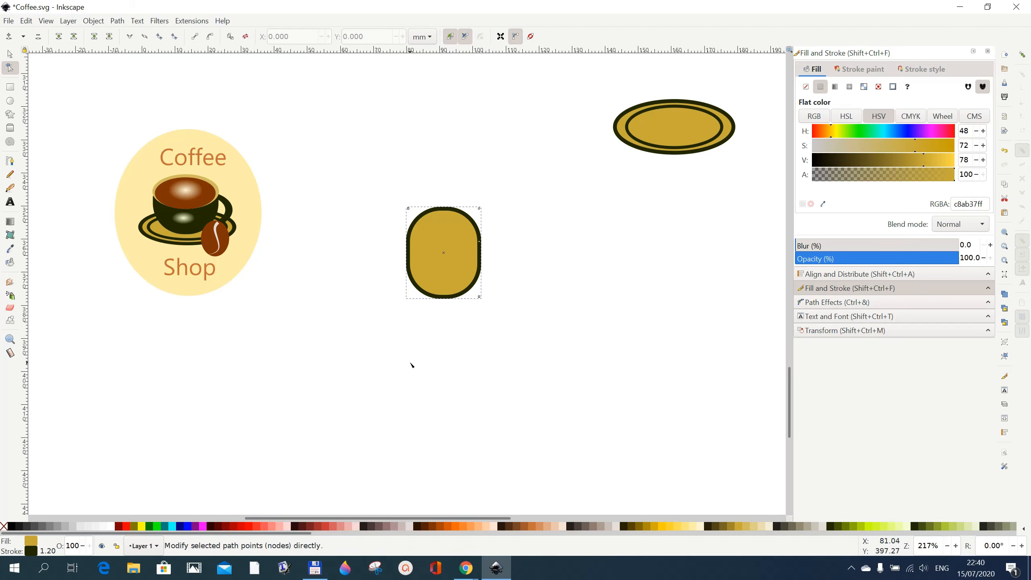
Draw a wide rounded rectangle above the first one and stretch it to about 43 by 19.2 mm
left_click(12, 90)
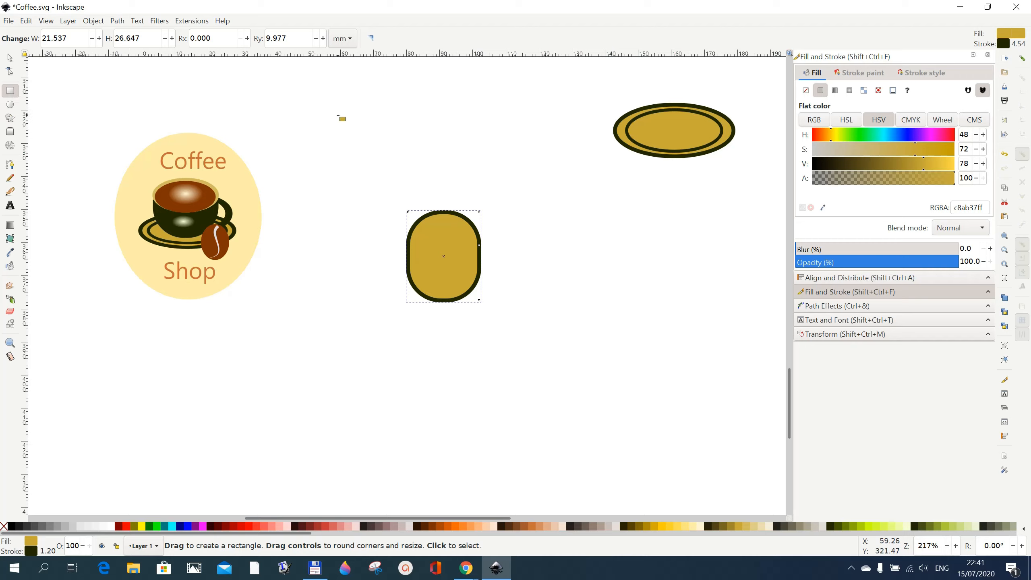
left_click_drag(338, 116, 477, 159)
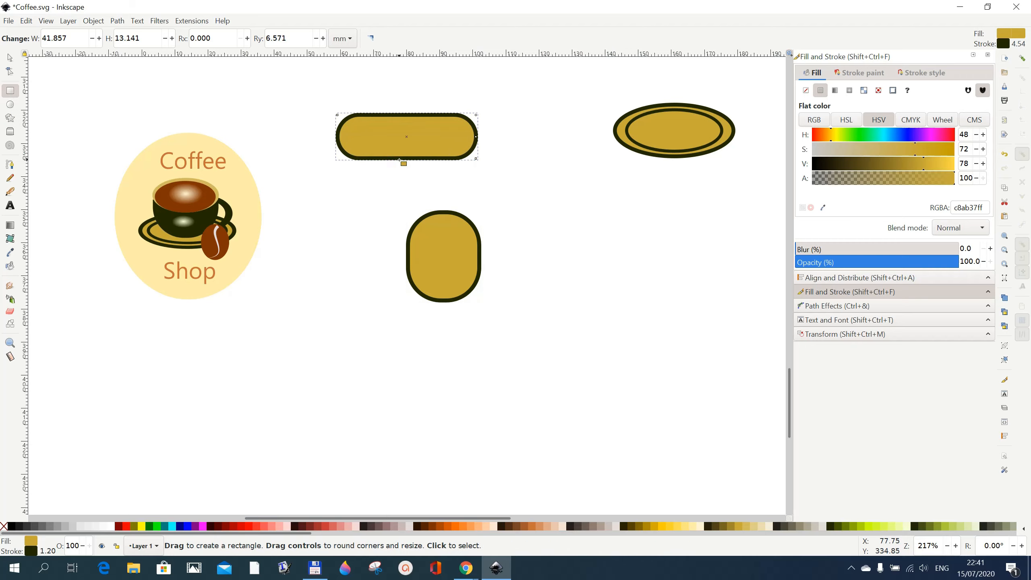
left_click(10, 57)
left_click_drag(407, 159, 409, 175)
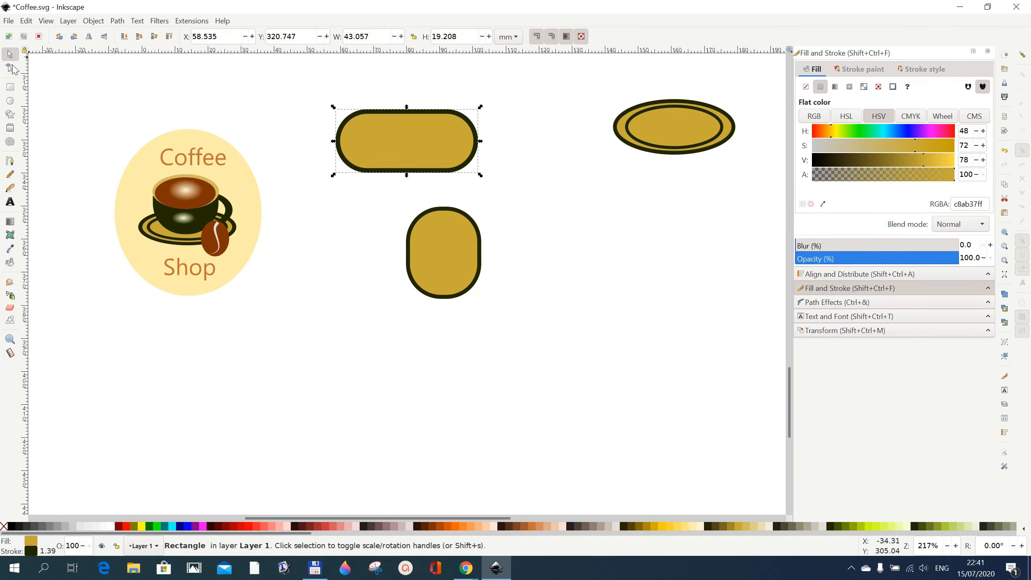
Place the wide rounded shape over the upper half of the tall one and subtract it with Difference to form the cup body
left_click(459, 266)
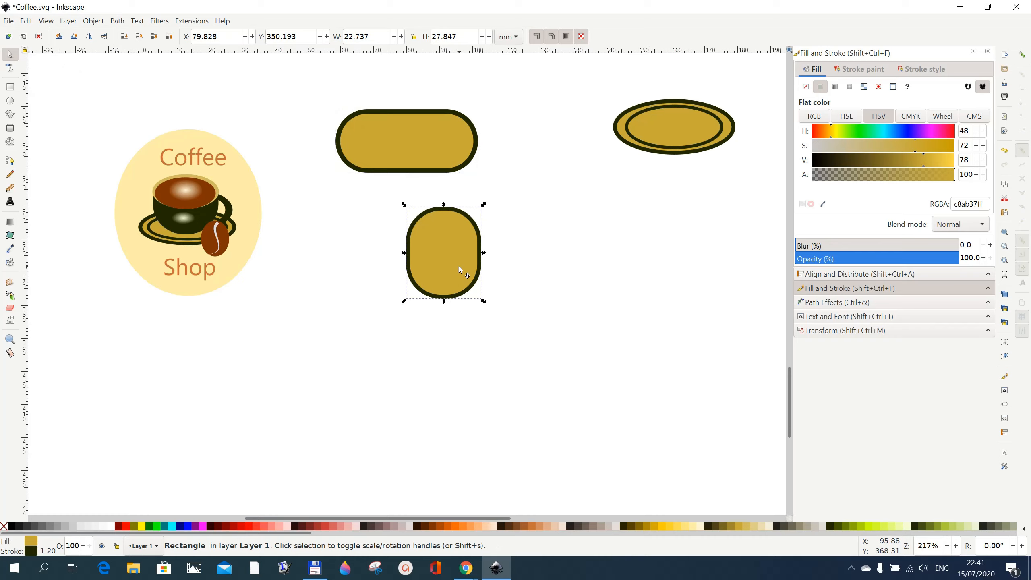
left_click_drag(413, 129, 447, 209)
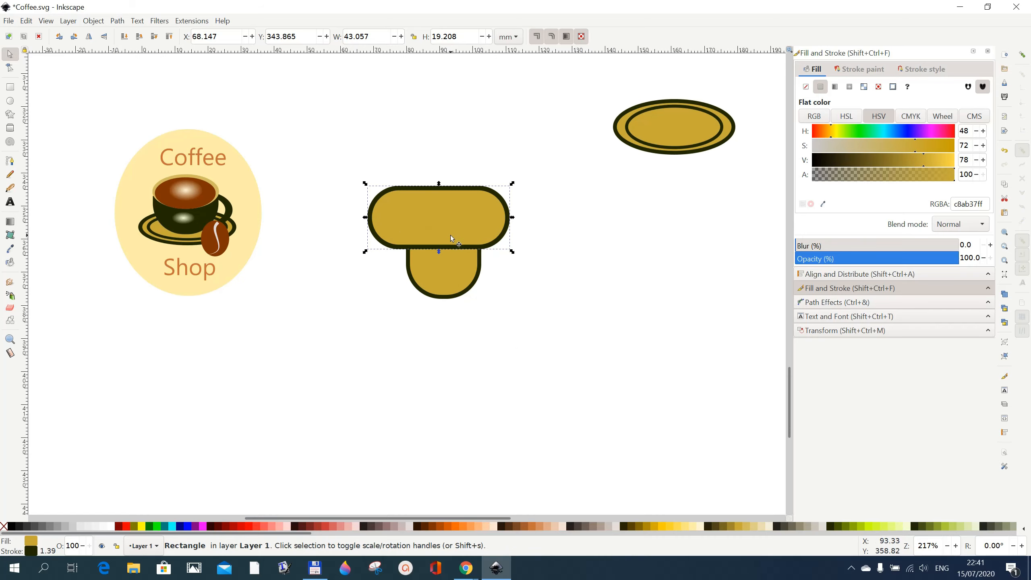
left_click(456, 294, "shift")
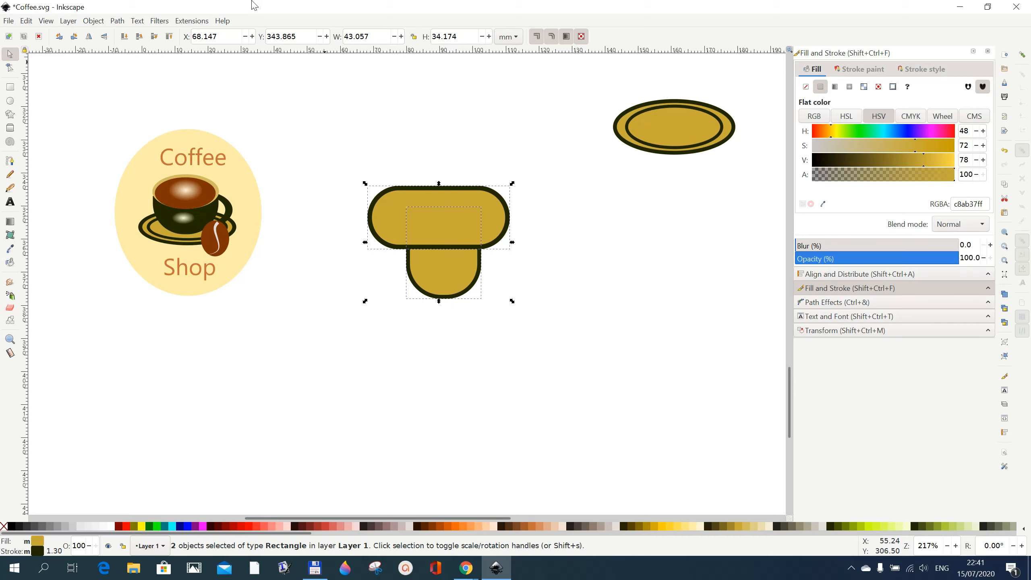
left_click(117, 21)
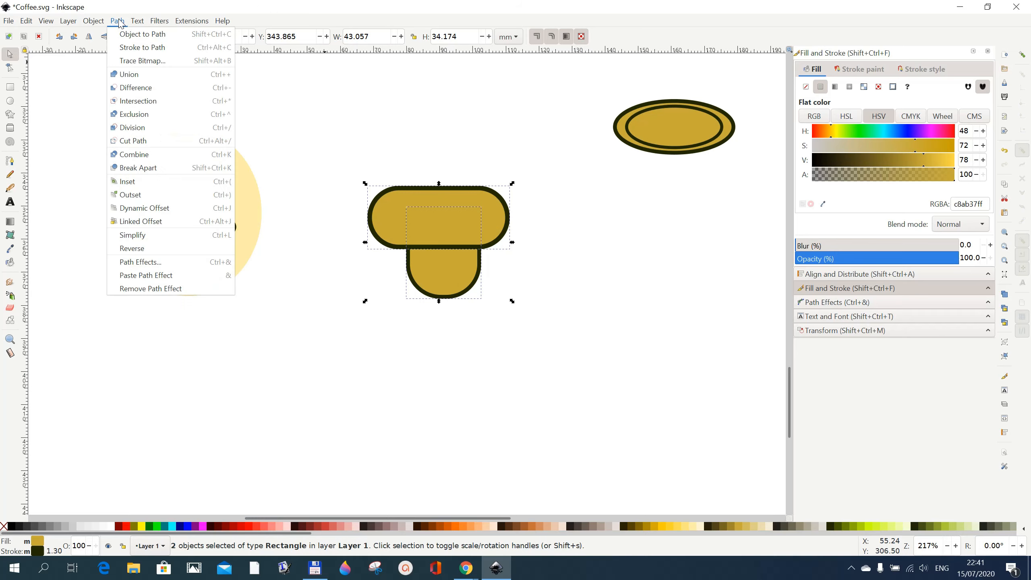
left_click(126, 88)
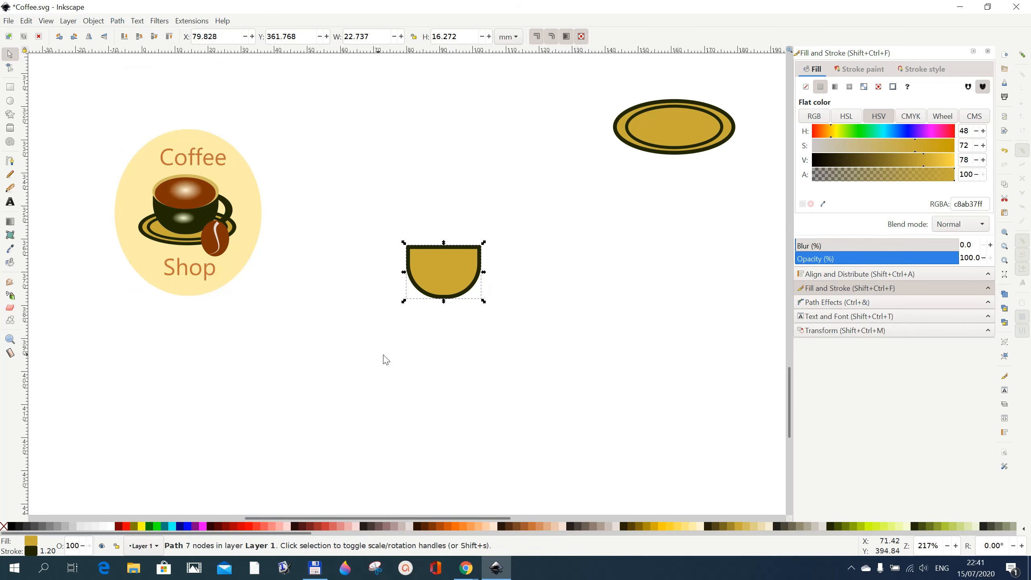
Draw an ellipse about 21.3 by 11 mm just above the cup body and remove its stroke
left_click(13, 105)
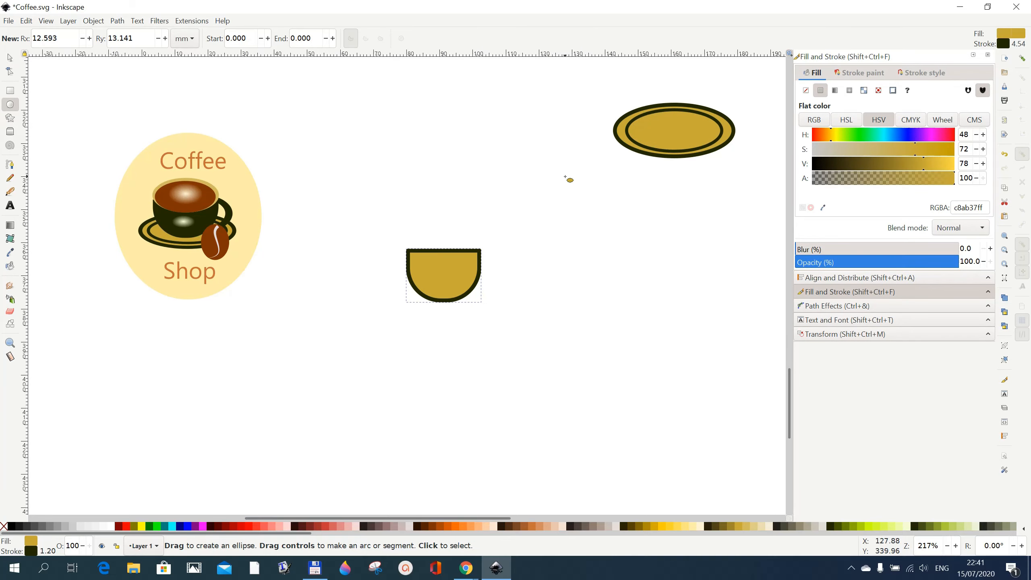
left_click_drag(402, 202, 463, 246)
left_click(10, 55)
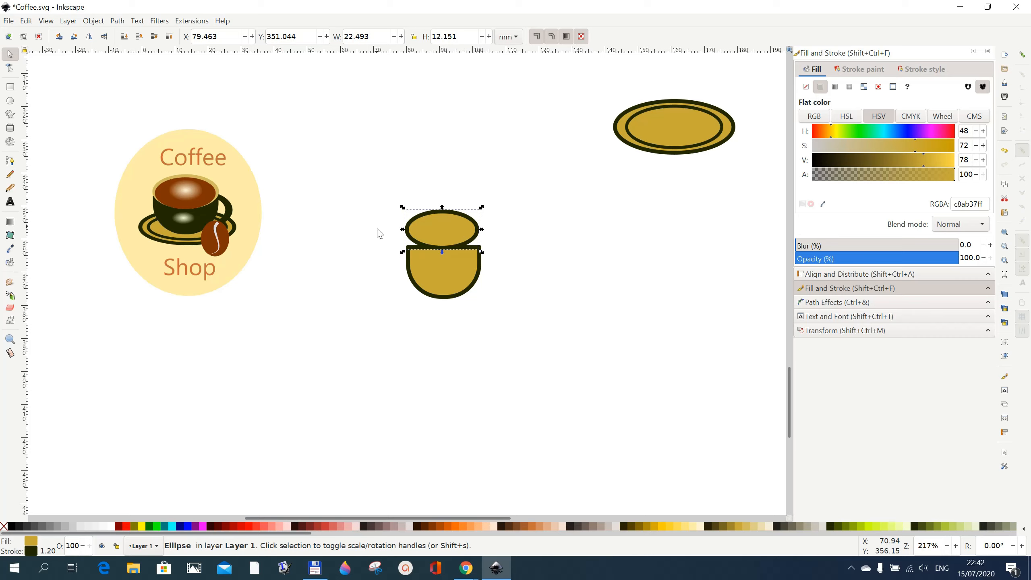
left_click(862, 73)
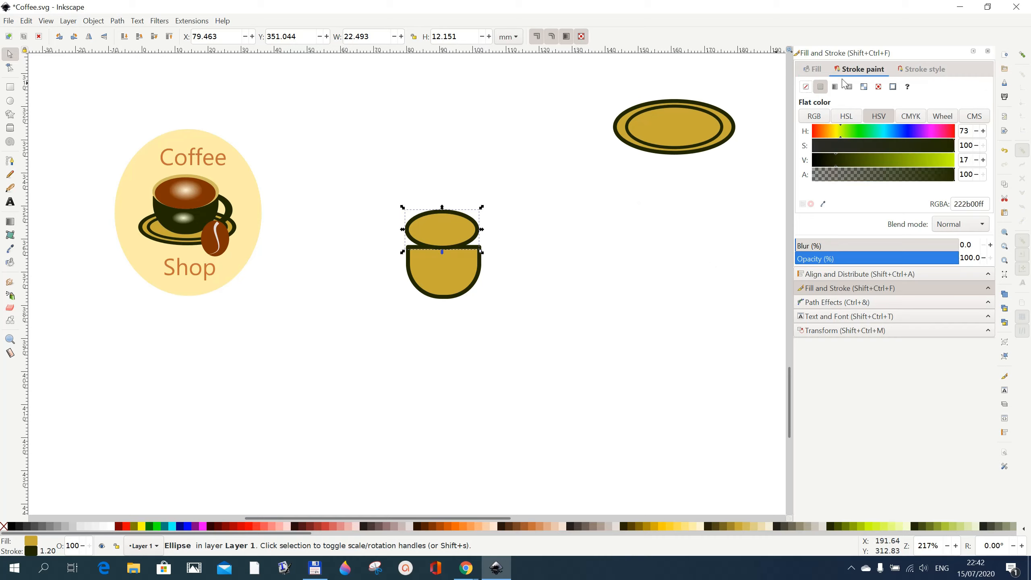
left_click(805, 86)
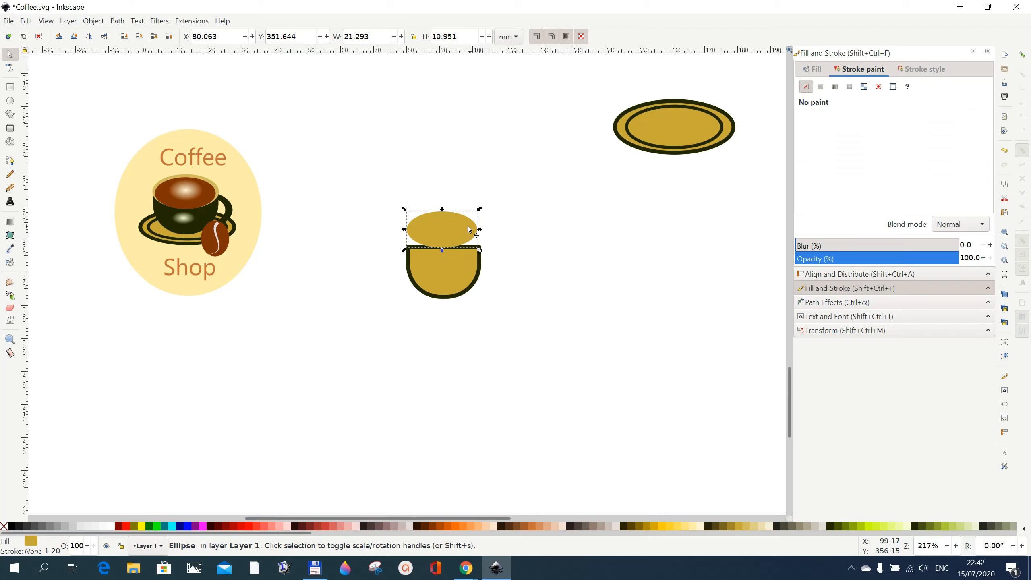
Move the gold ellipse clear above the cup body, and give the body no stroke and a dark #222B00 fill
left_click_drag(461, 230, 463, 246)
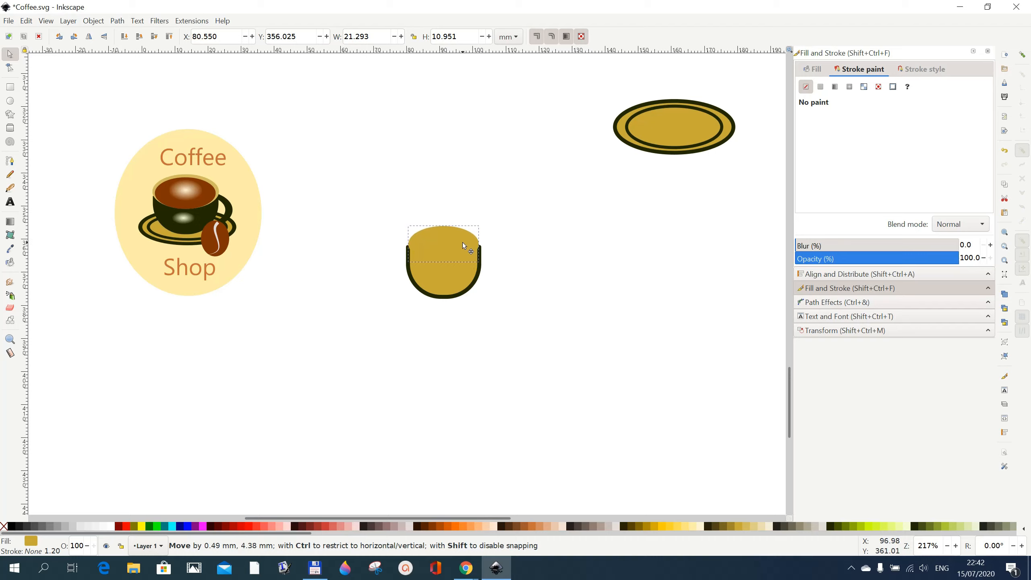
left_click_drag(462, 242, 455, 192)
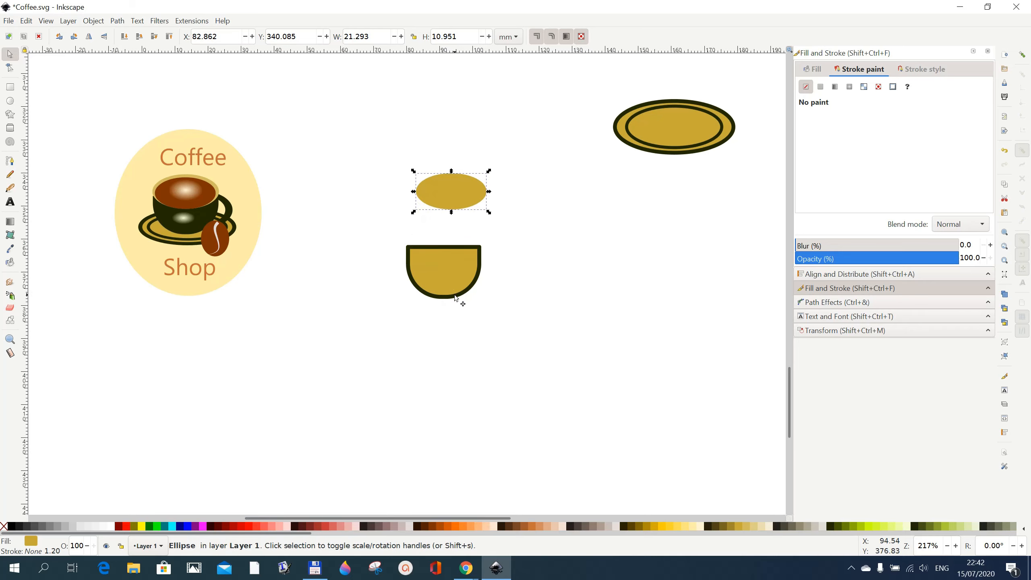
left_click(457, 300)
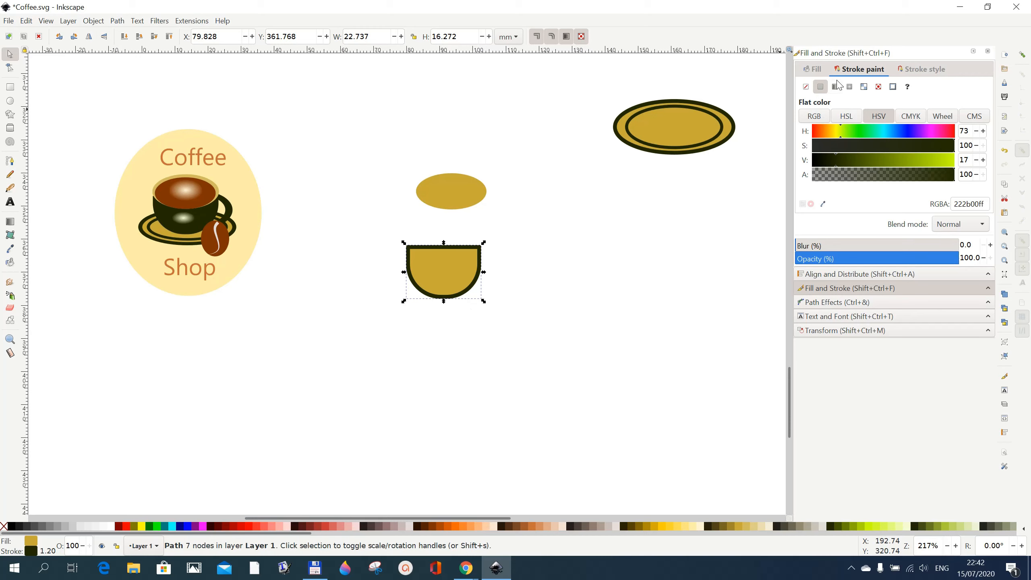
left_click(807, 88)
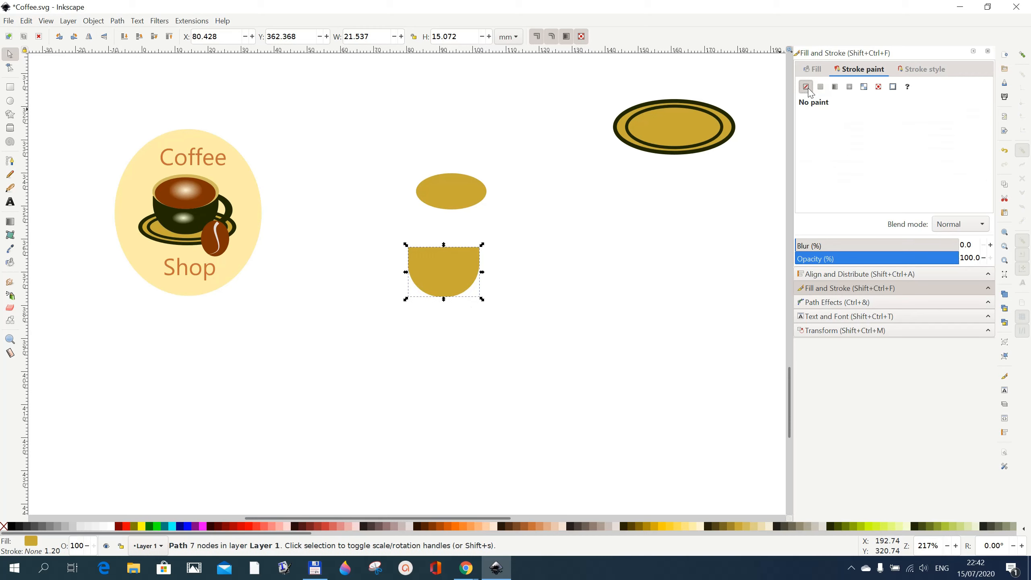
left_click(444, 282)
left_click(831, 527)
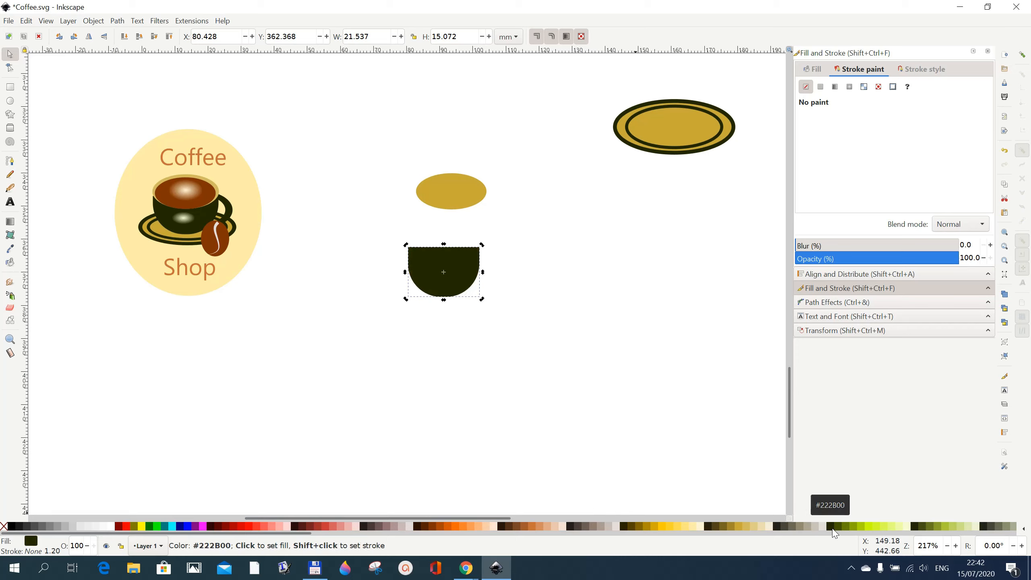
Place the gold ellipse over the cup body's top edge as its rim and scale it to about 21.5 by 11.1 mm
left_click(456, 190)
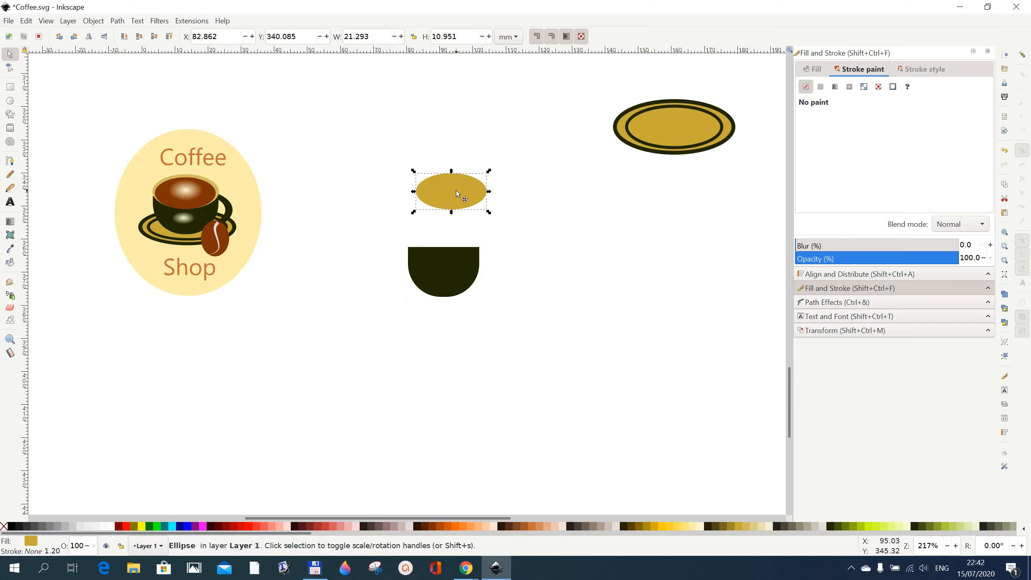
left_click_drag(456, 191, 448, 251)
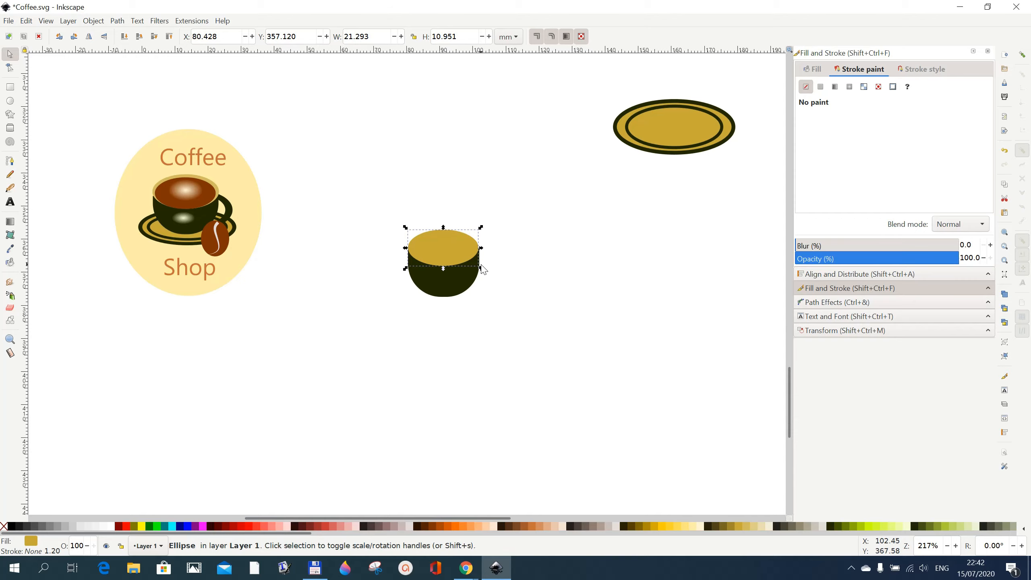
mouse_move(482, 268)
left_mouse_down()
mouse_move(494, 255)
mouse_move(484, 254)
left_mouse_up()
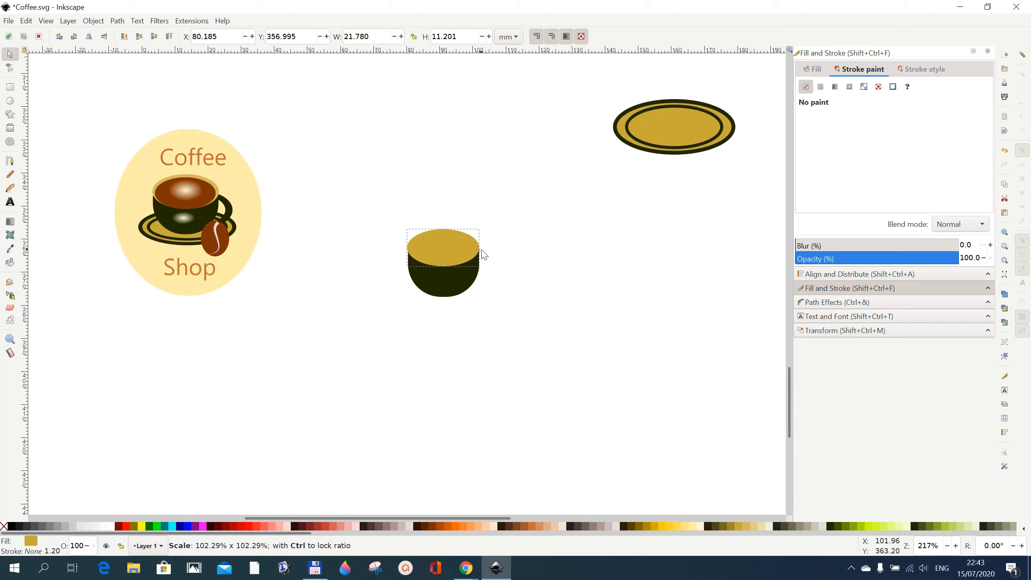
left_click_drag(482, 251, 482, 256)
left_click(508, 281)
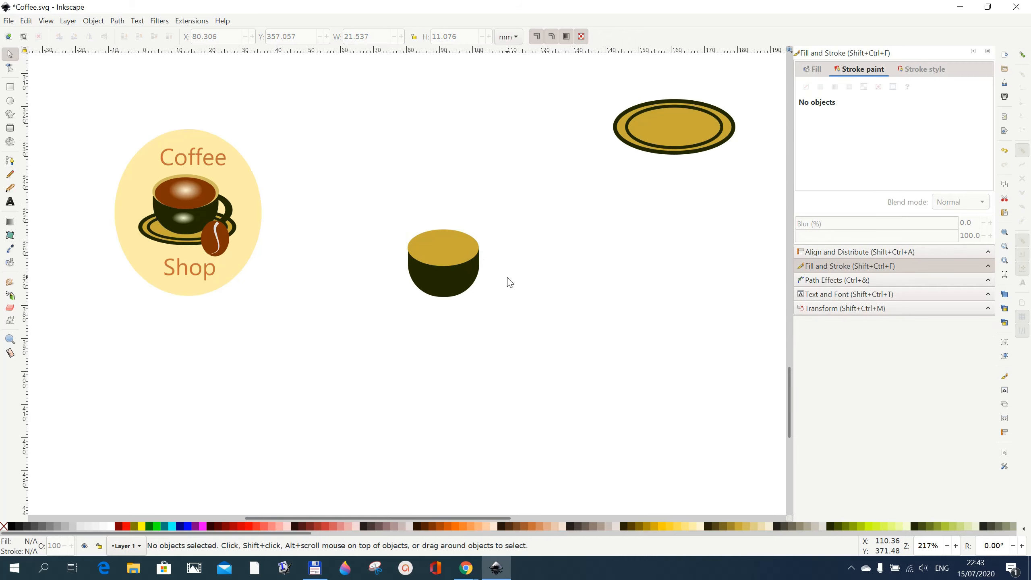
Duplicate the gold rim ellipse, and turn the copy into a brown coffee surface shrunk about its center to about 18.6 by 9.6 mm
left_click(459, 250)
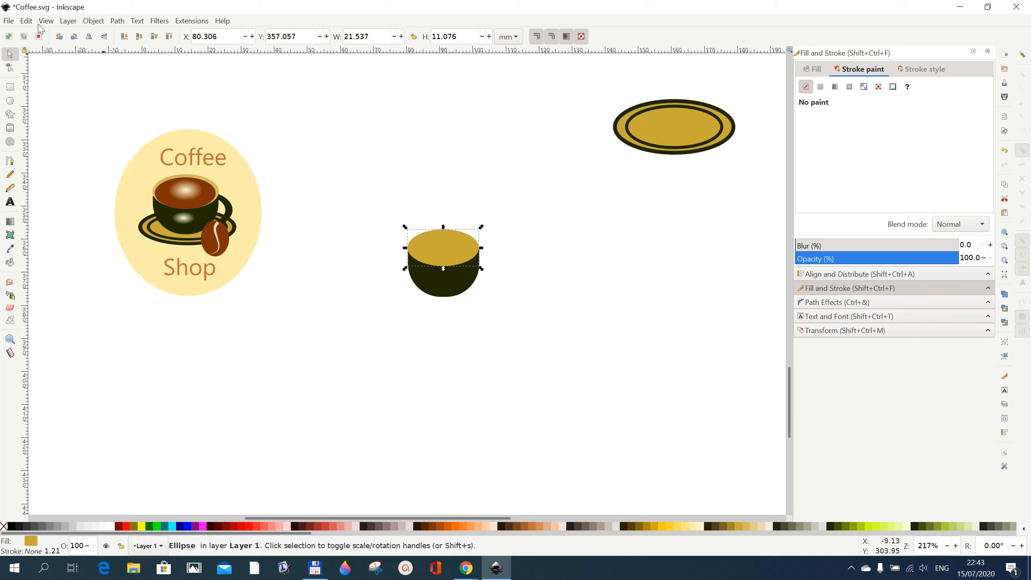
left_click(26, 21)
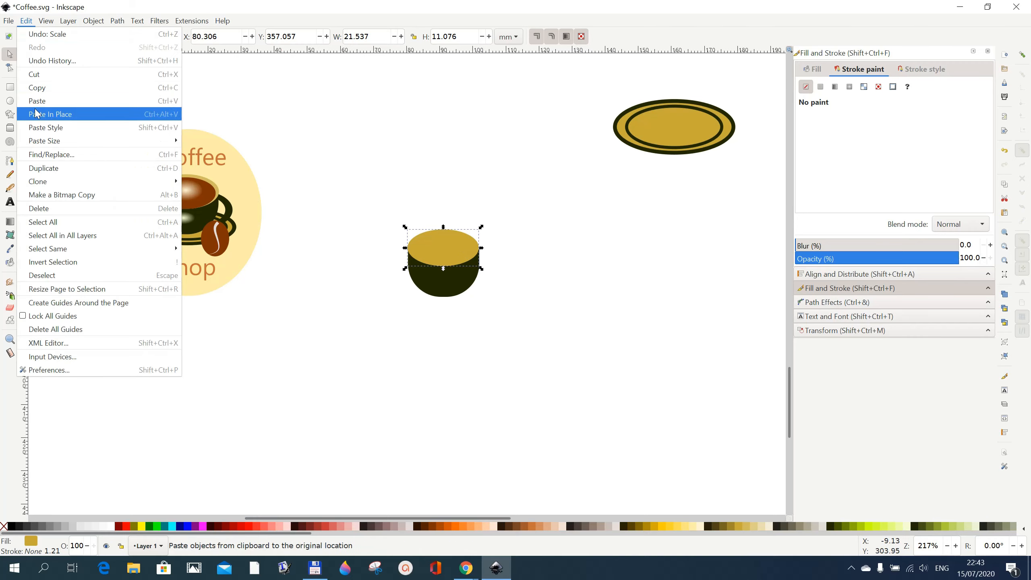
left_click(37, 167)
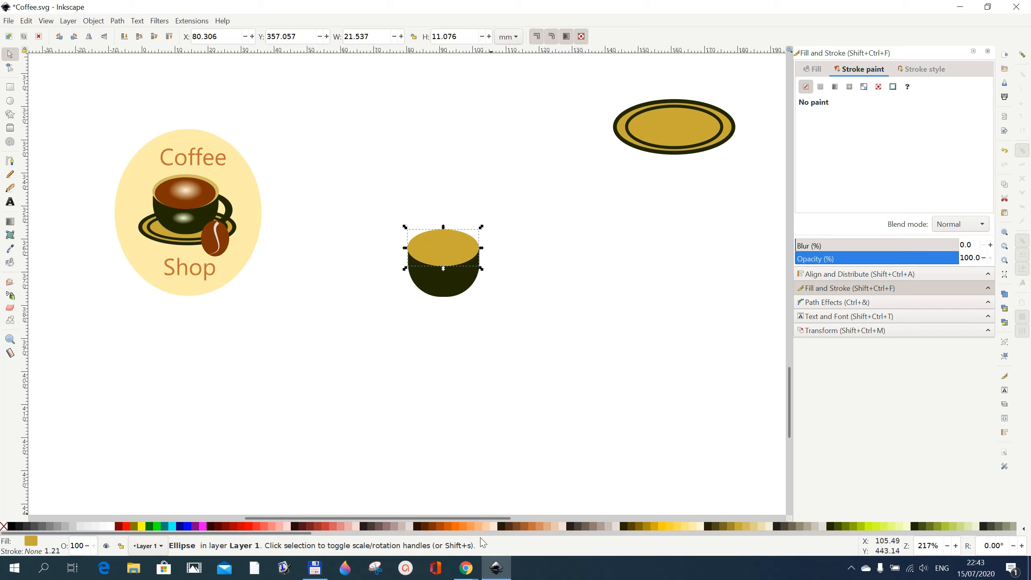
left_click(433, 527)
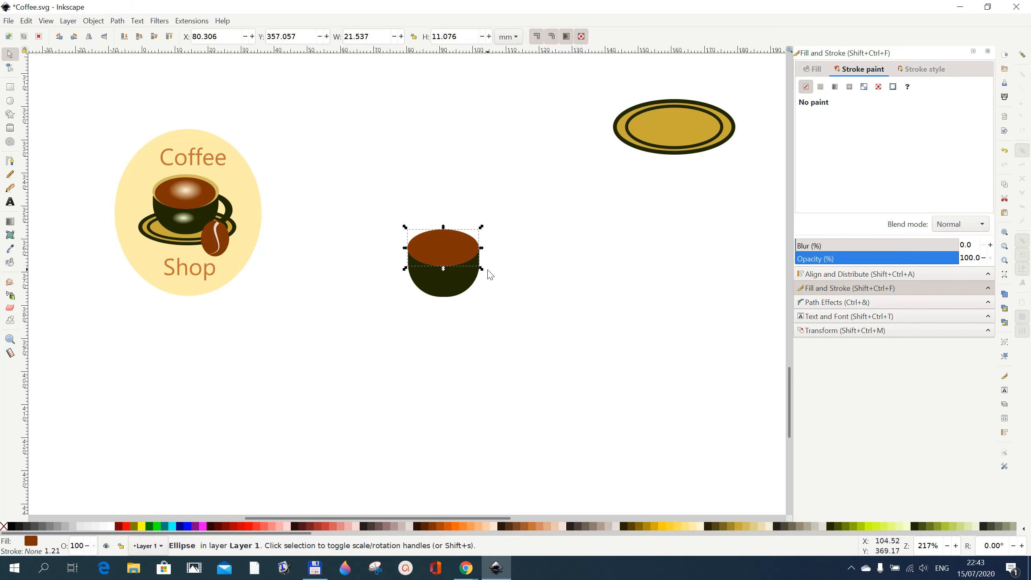
left_click_drag(481, 270, 478, 268)
left_click(567, 305)
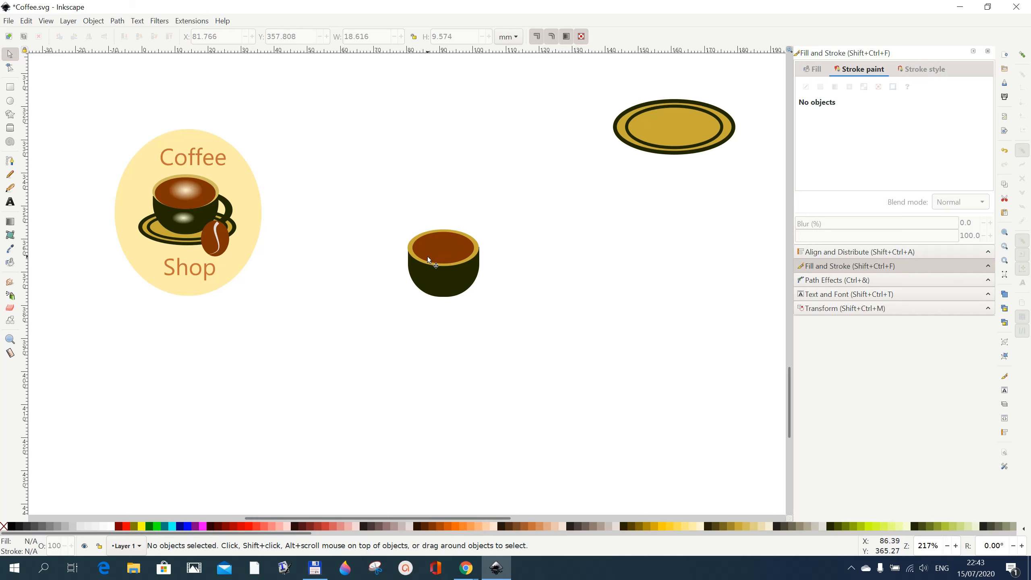
Shift the brown coffee ellipse slightly down inside the rim and enlarge it about its center to about 19.6 by 10.1 mm
left_click_drag(444, 253, 444, 256)
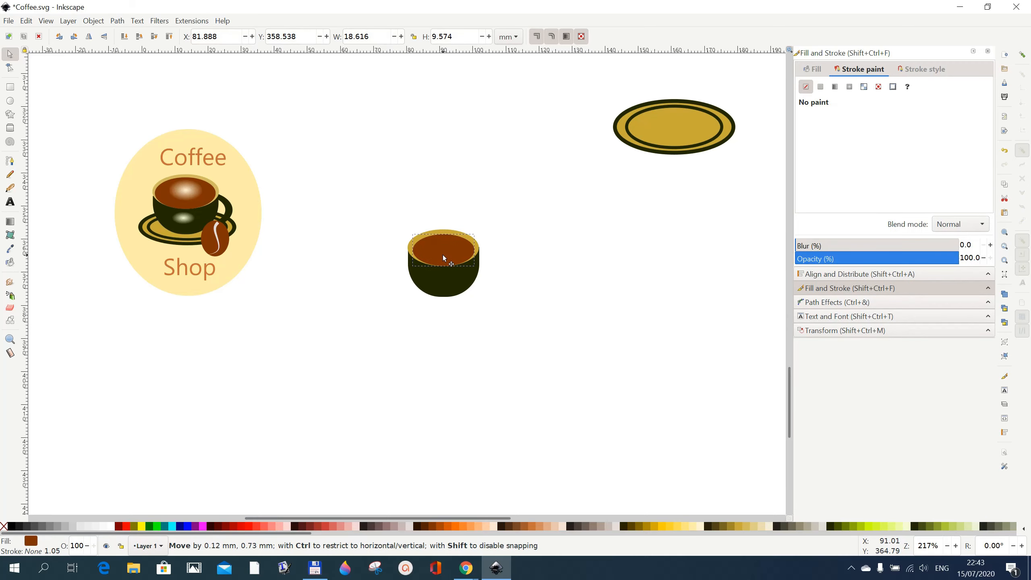
left_click_drag(443, 257, 440, 254)
left_click(549, 351)
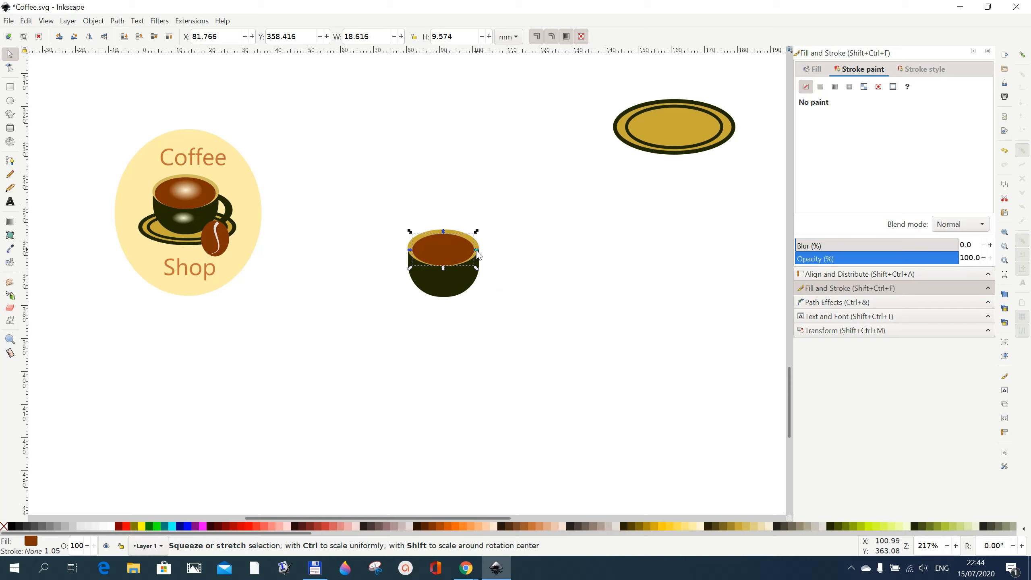
left_click_drag(477, 250, 480, 250)
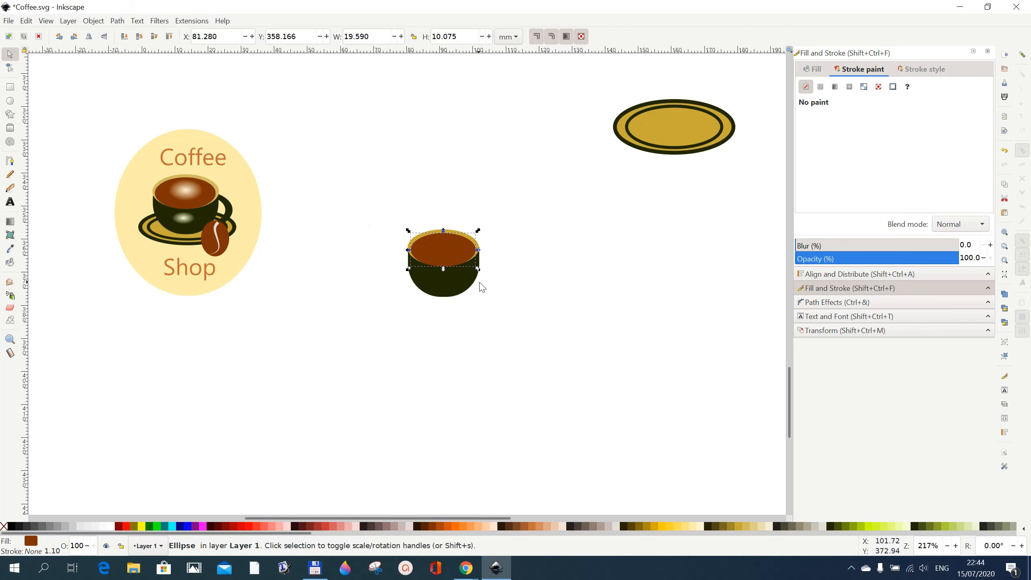
left_click(515, 316)
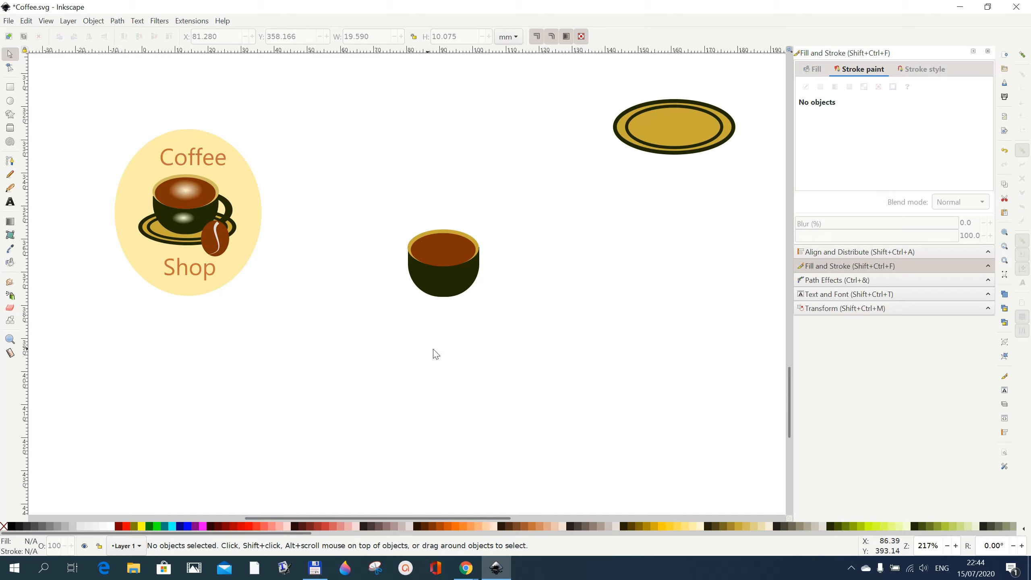
Draw an ellipse about 11.8 by 6.9 mm with a cream fff6d5 radial gradient fill and center it on the coffee surface as a highlight
left_click(10, 100)
mouse_move(538, 325)
left_mouse_down()
mouse_move(528, 319)
mouse_move(559, 341)
left_mouse_up()
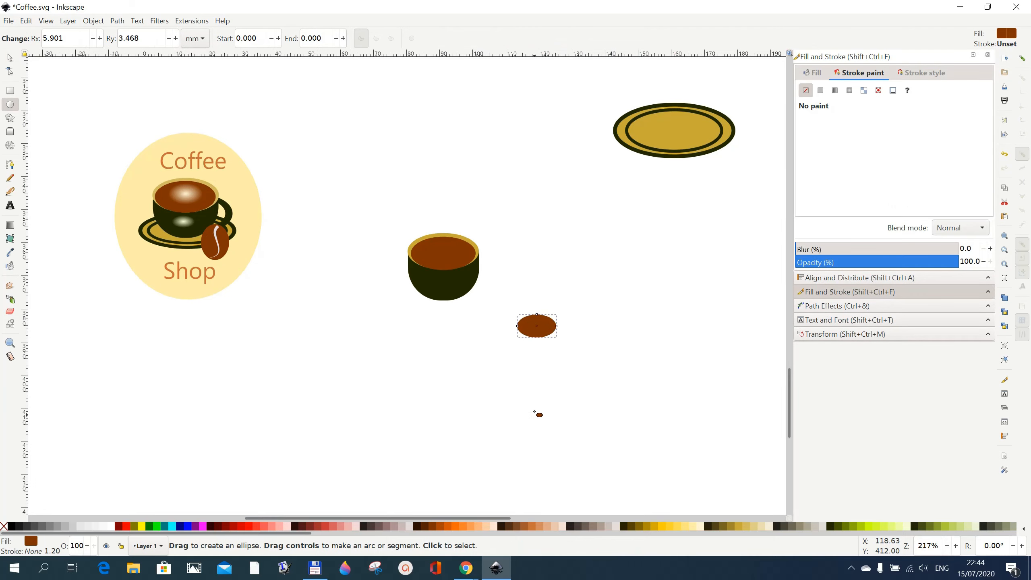
left_click(702, 529)
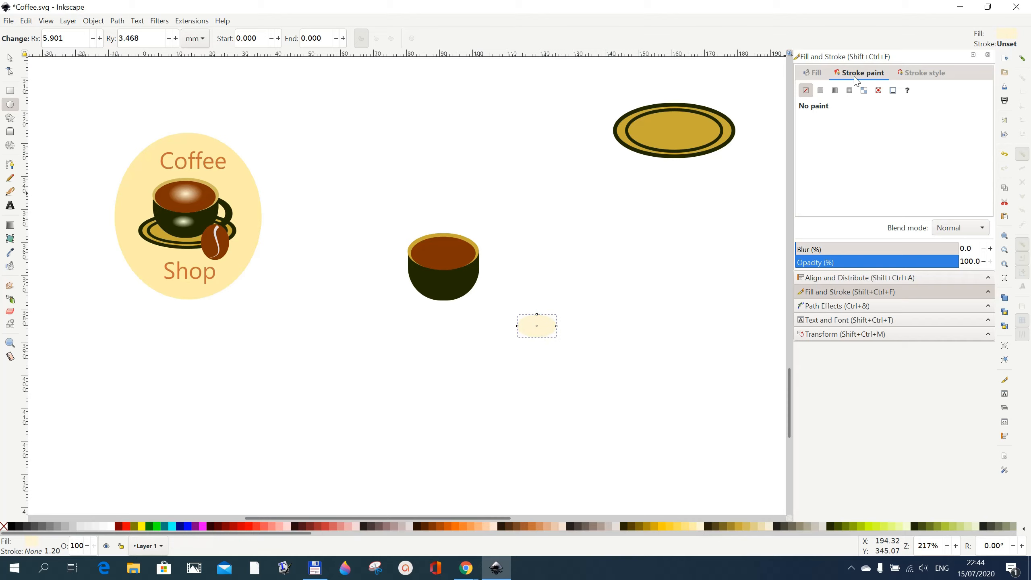
left_click(821, 75)
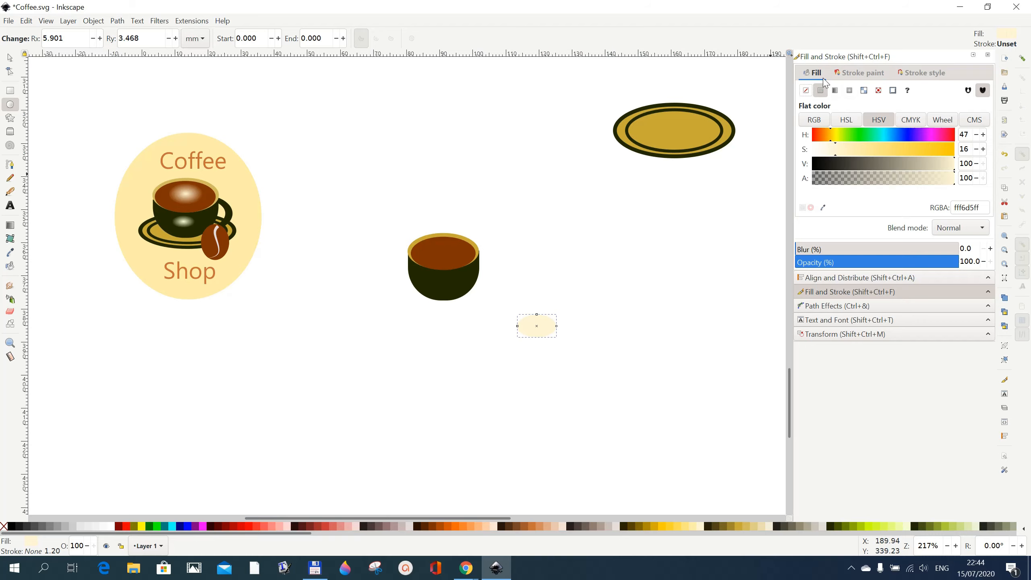
left_click(849, 90)
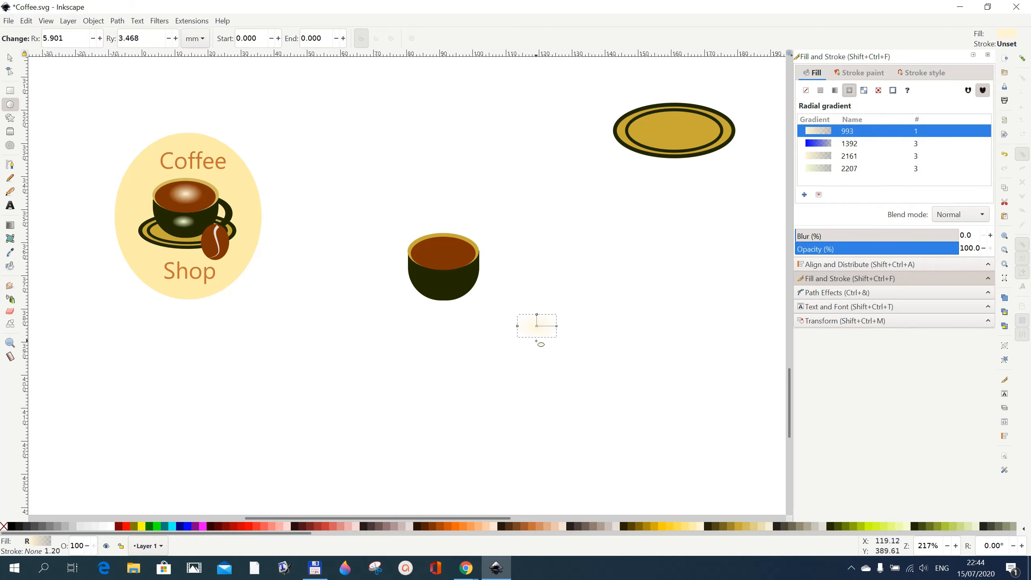
left_click(10, 57)
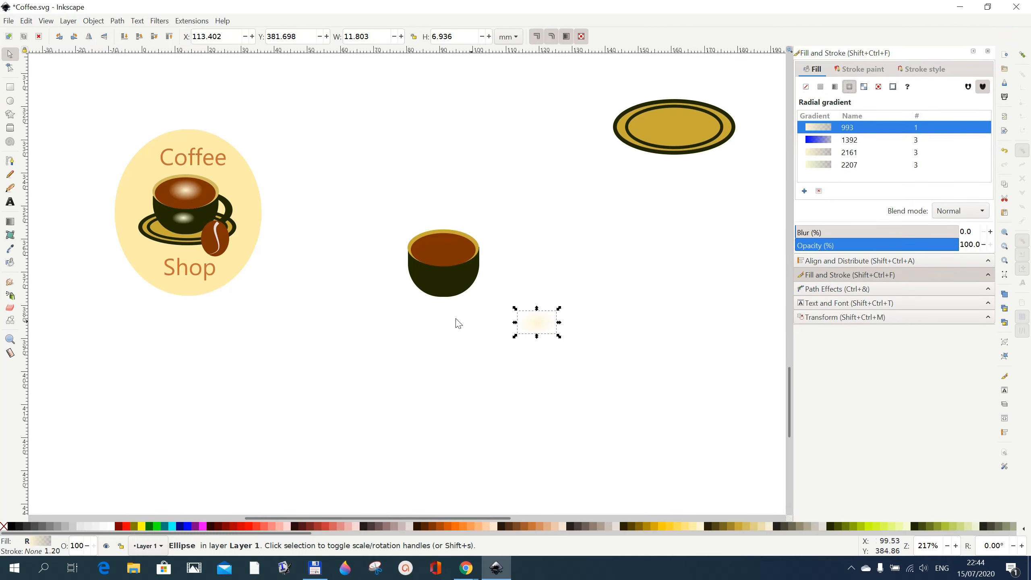
left_click_drag(544, 317, 448, 245)
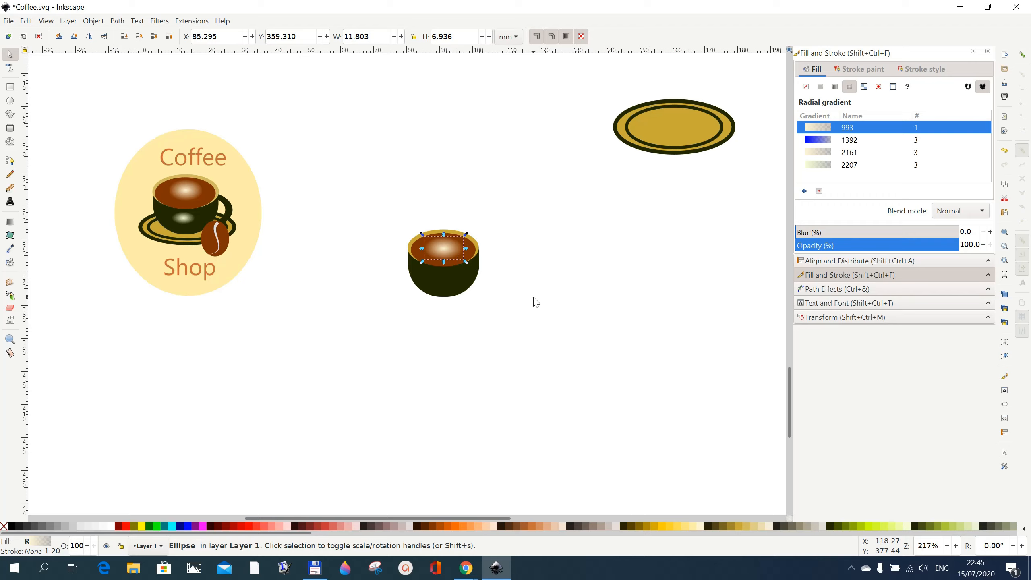
key("Escape")
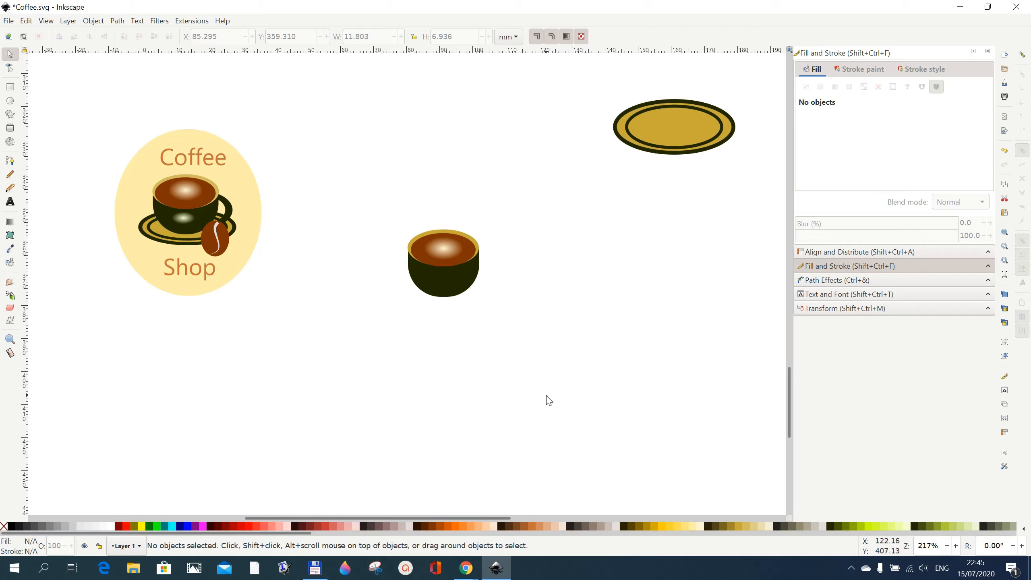
Draw an ellipse about 7.3 by 4.6 mm with a pale #F6FFD5 radial gradient fill and place it on the cup's dark front
left_click(11, 104)
left_click_drag(491, 335, 515, 351)
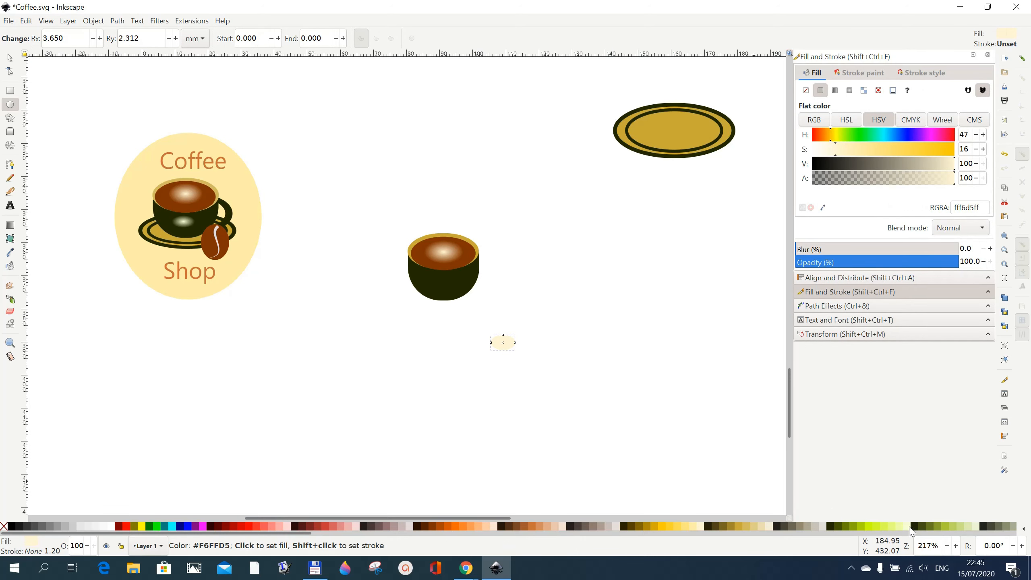
left_click(10, 58)
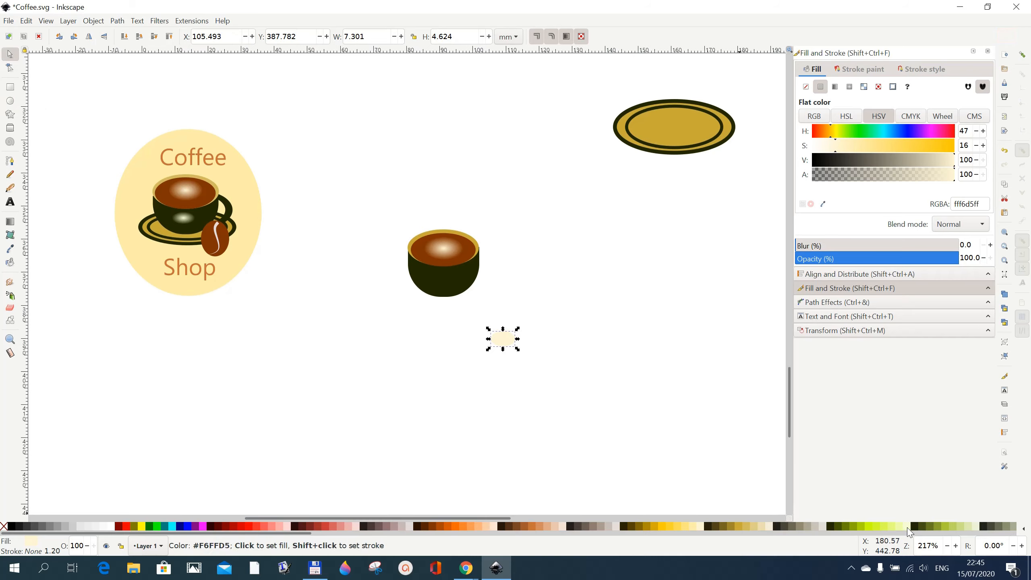
left_click(910, 532)
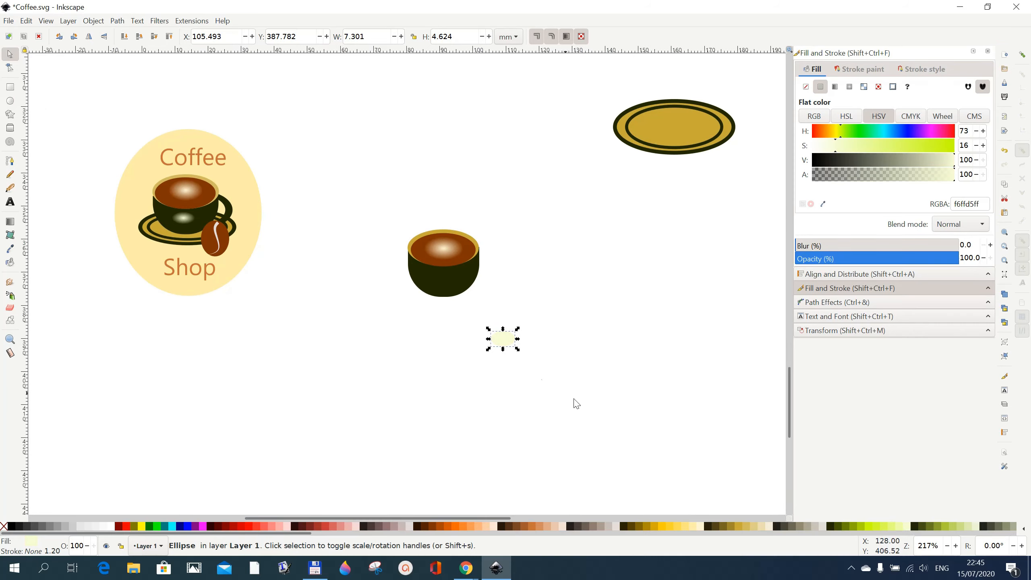
left_click(850, 87)
left_click_drag(514, 341, 445, 280)
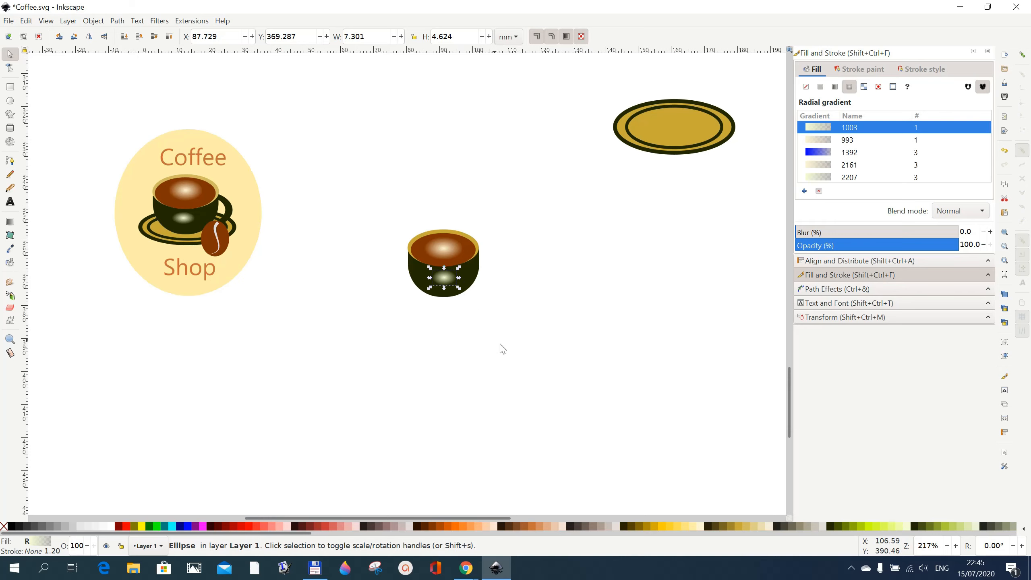
left_click(507, 352)
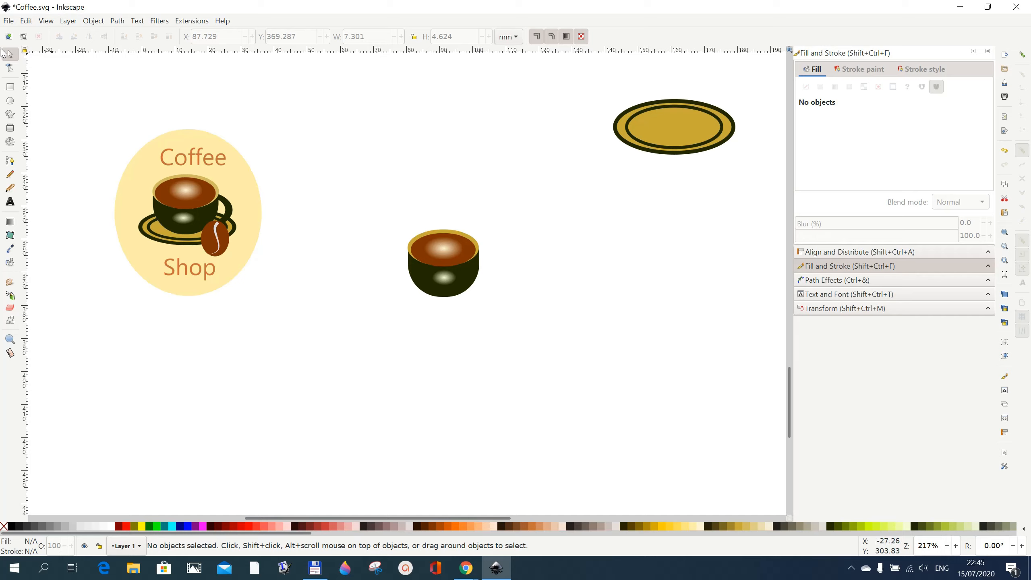
Draw an ellipse about 18.6 by 13.7 mm above the cup with a dark #222B00 fill and duplicate it in place
left_click(10, 101)
left_click_drag(406, 138, 468, 183)
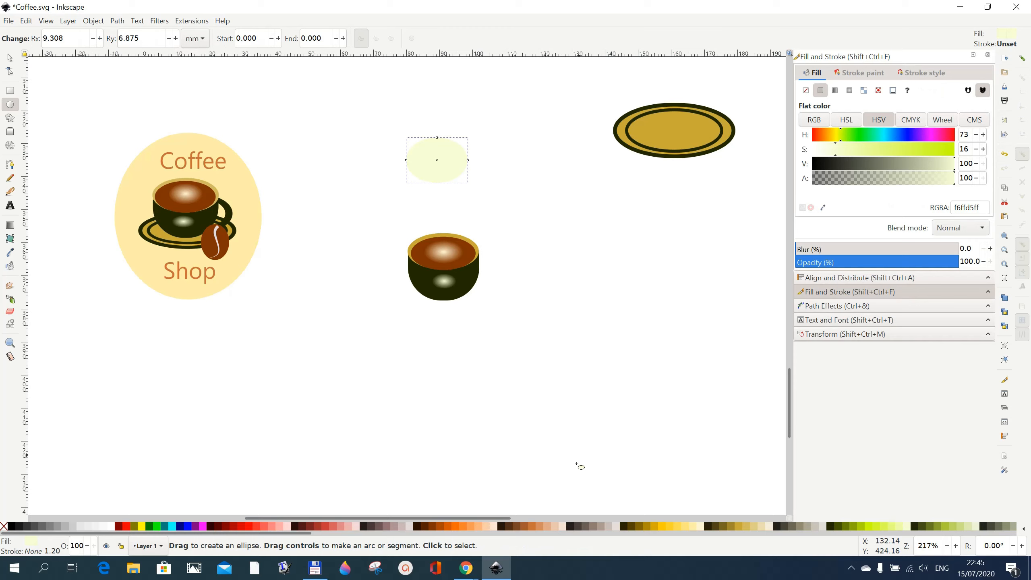
left_click(831, 527)
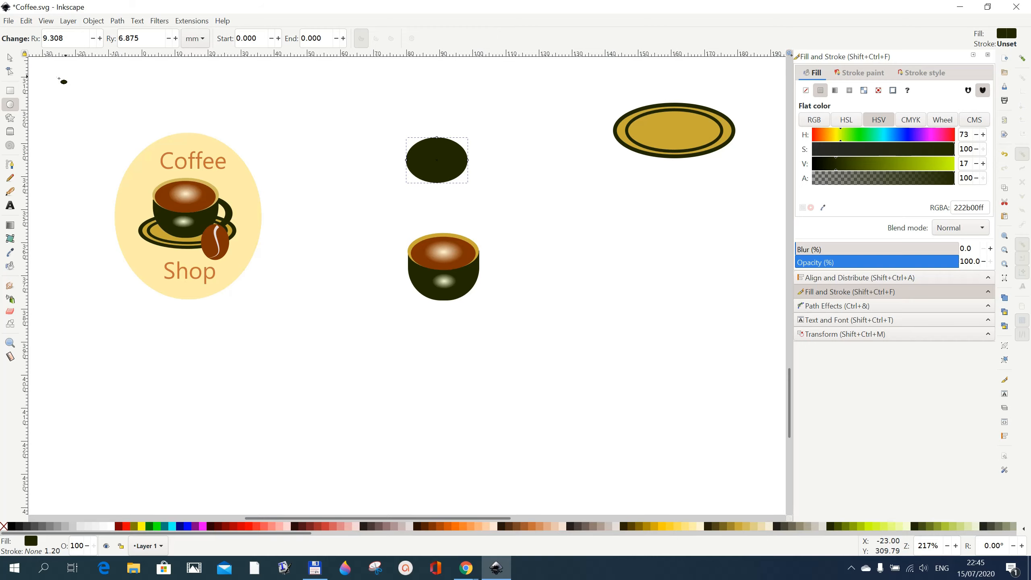
left_click(11, 58)
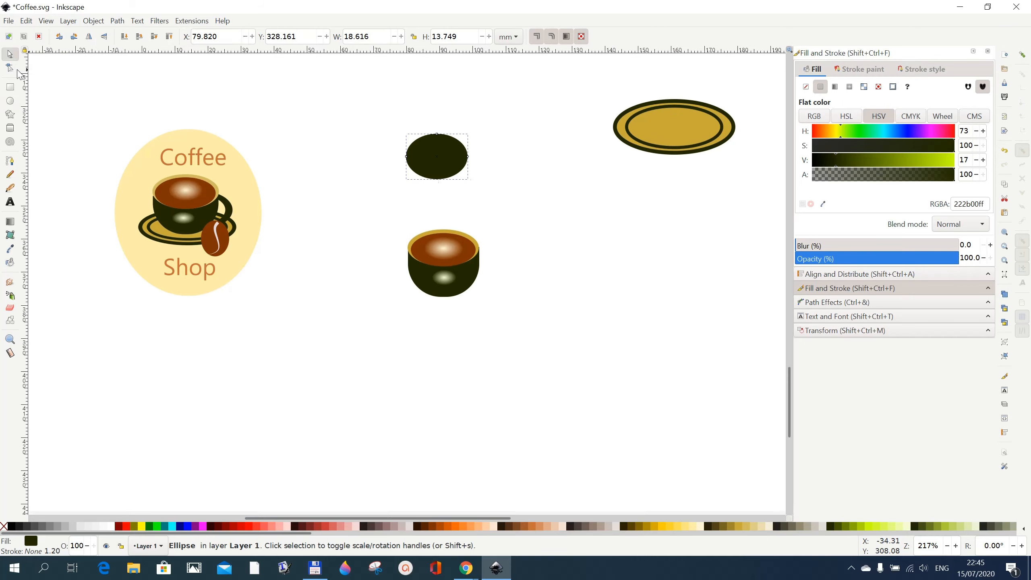
right_click(448, 167)
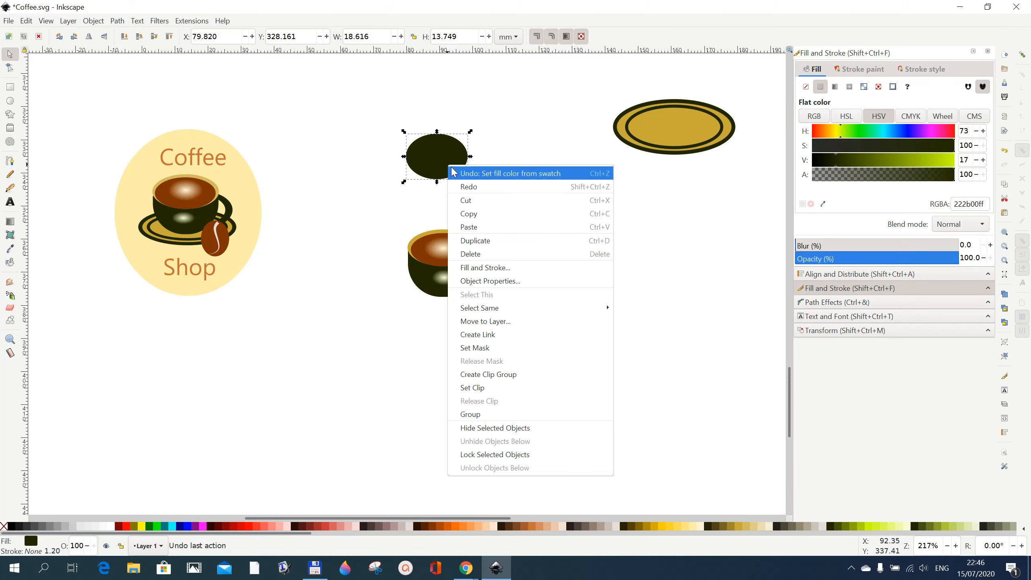
left_click(475, 241)
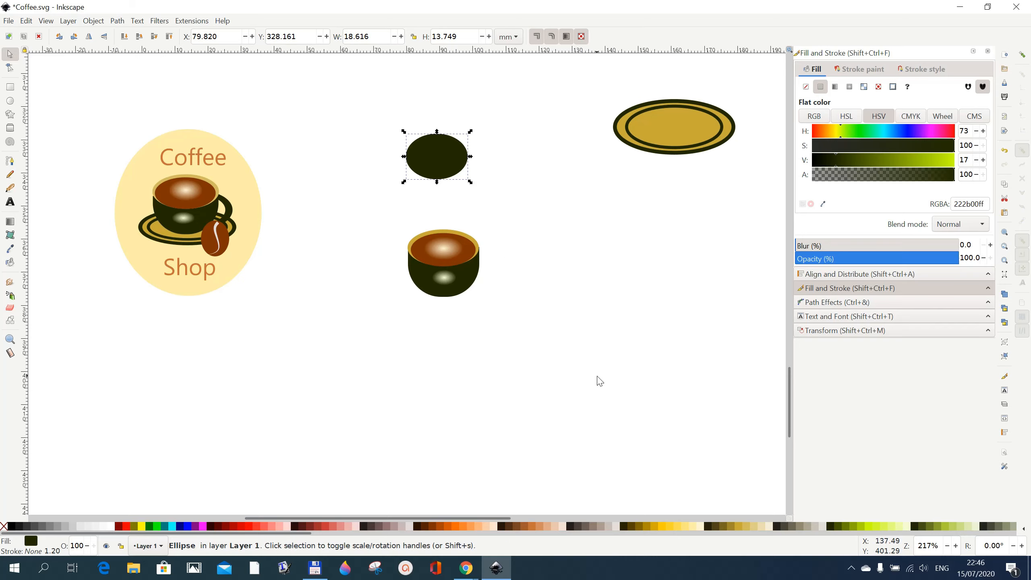
Fill the duplicated ellipse above the cup with yellow #FFD42A and shrink it about its center to about 14.2 by 10.5 mm
left_click(672, 528)
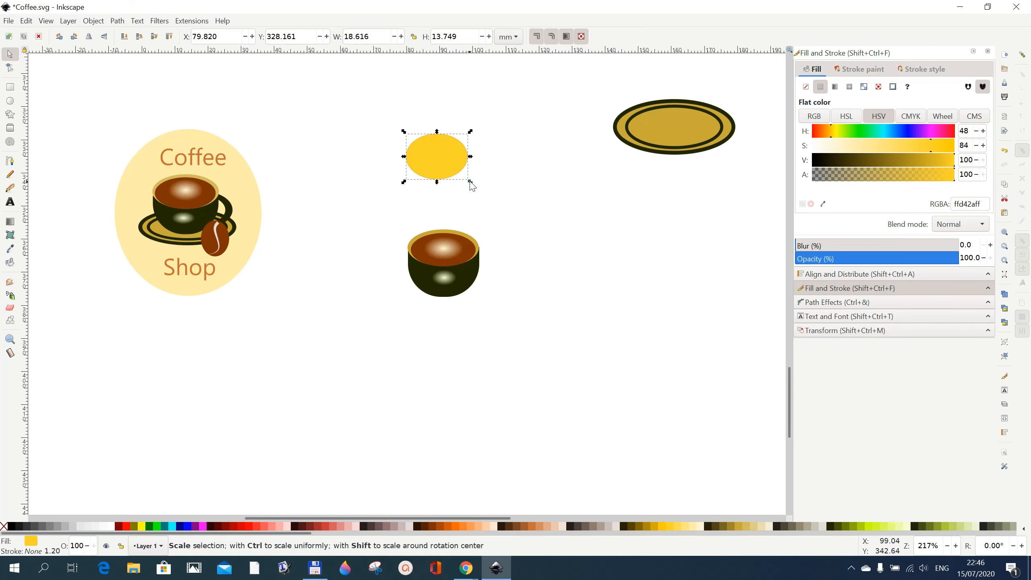
left_click_drag(470, 184, 466, 186)
left_click(514, 205)
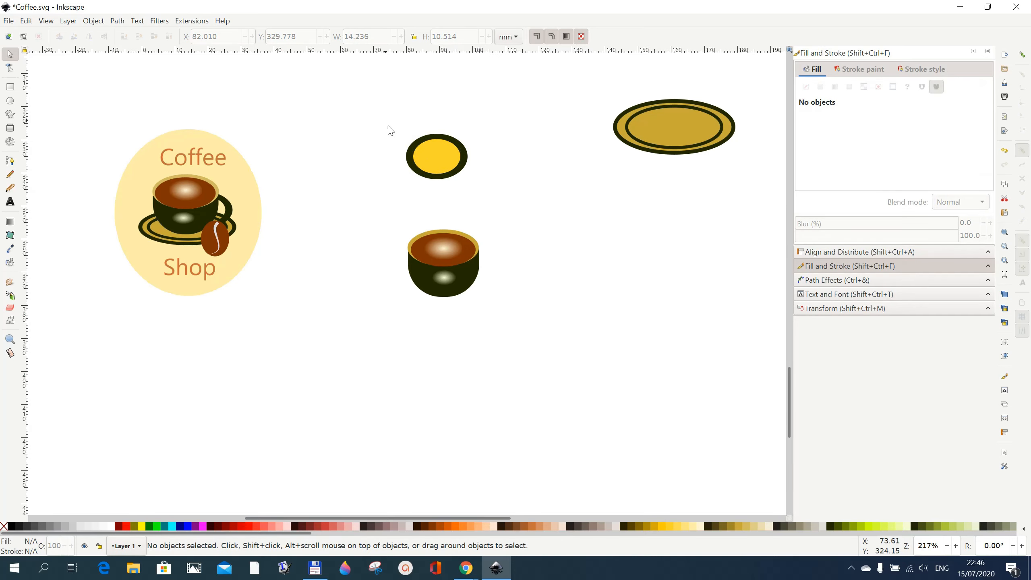
Subtract the yellow ellipse from the dark ellipse beneath it with the Difference path operation to make a ring
left_click_drag(378, 112, 493, 189)
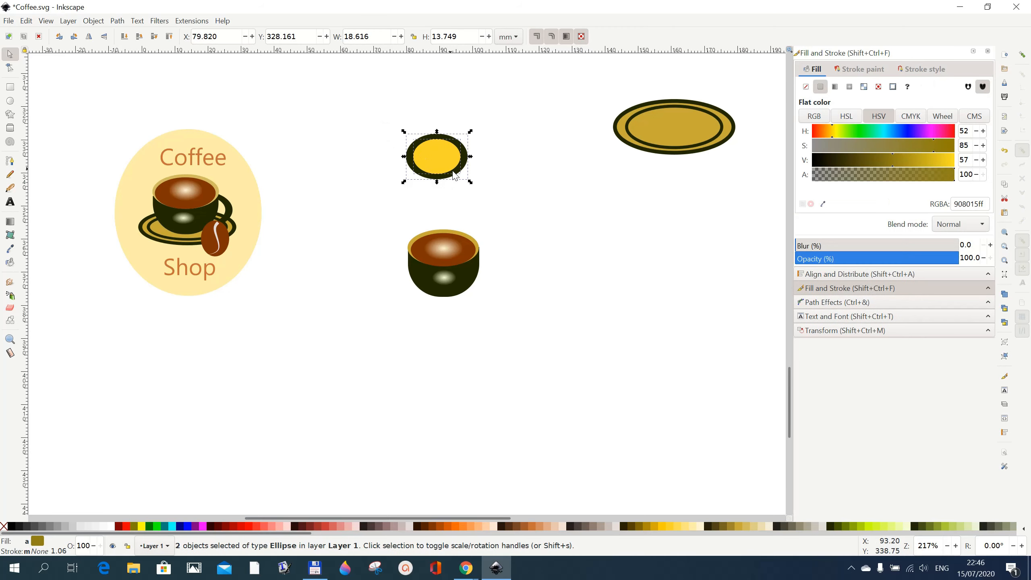
left_click(117, 20)
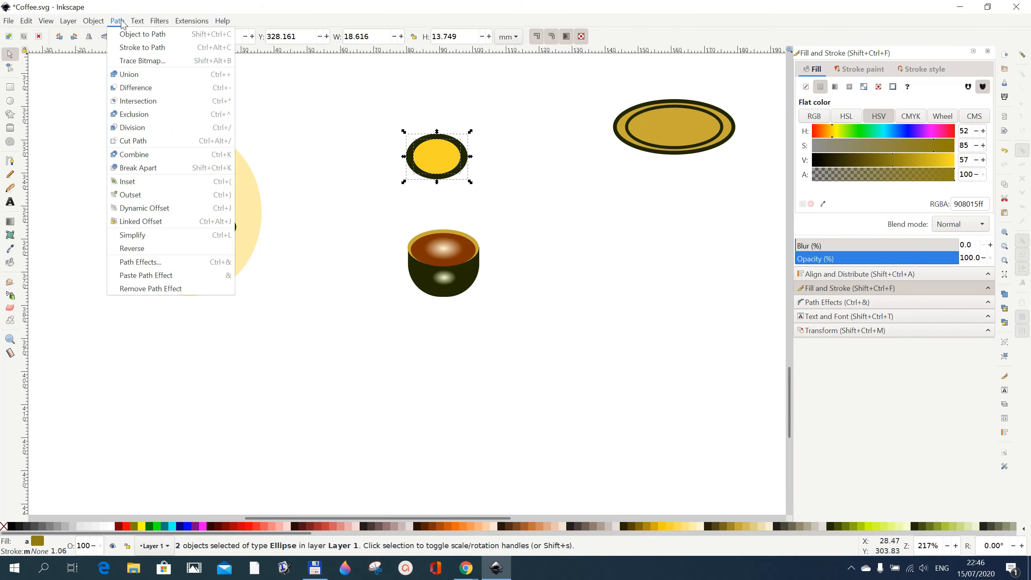
left_click(130, 89)
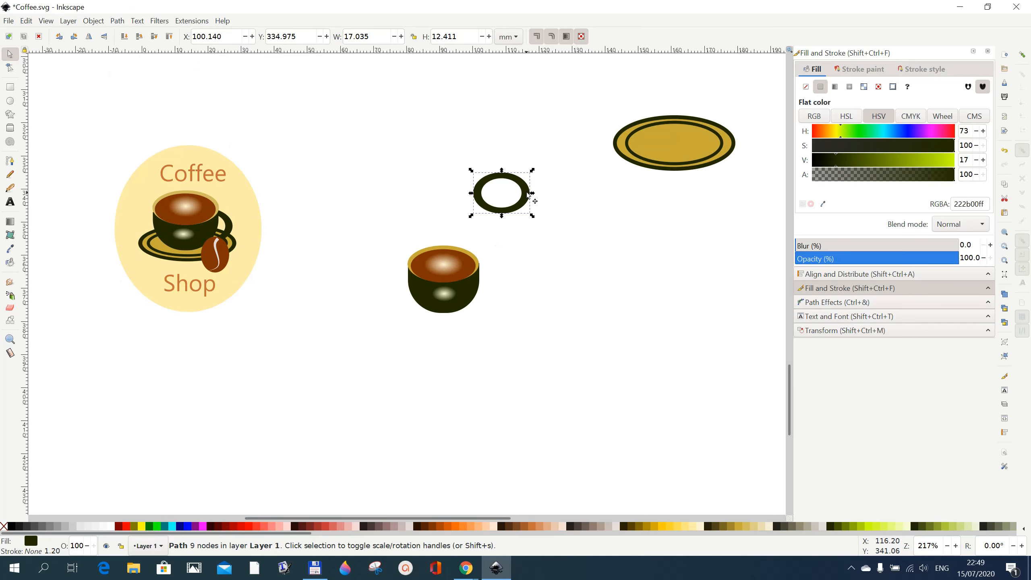
Place the dark ring against the cup's right side as a handle, lower it behind the cup and tuck it further in
left_click_drag(527, 195, 516, 290)
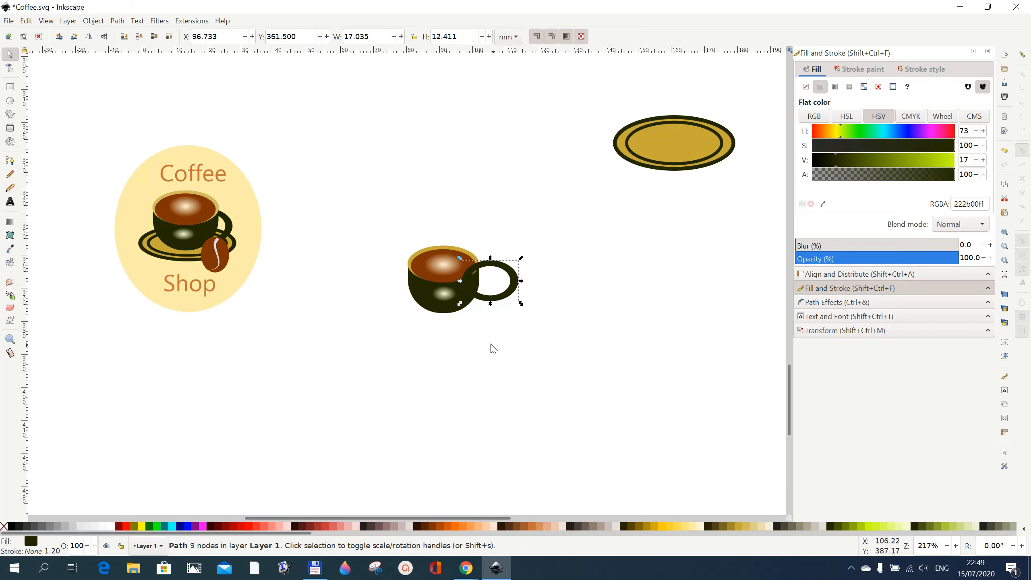
left_click(495, 349)
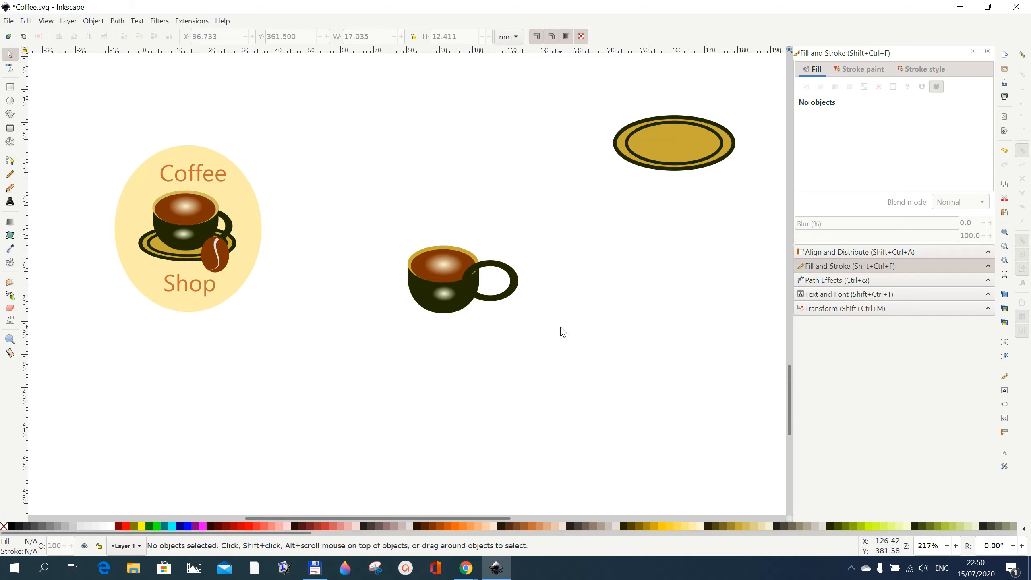
left_click(511, 301)
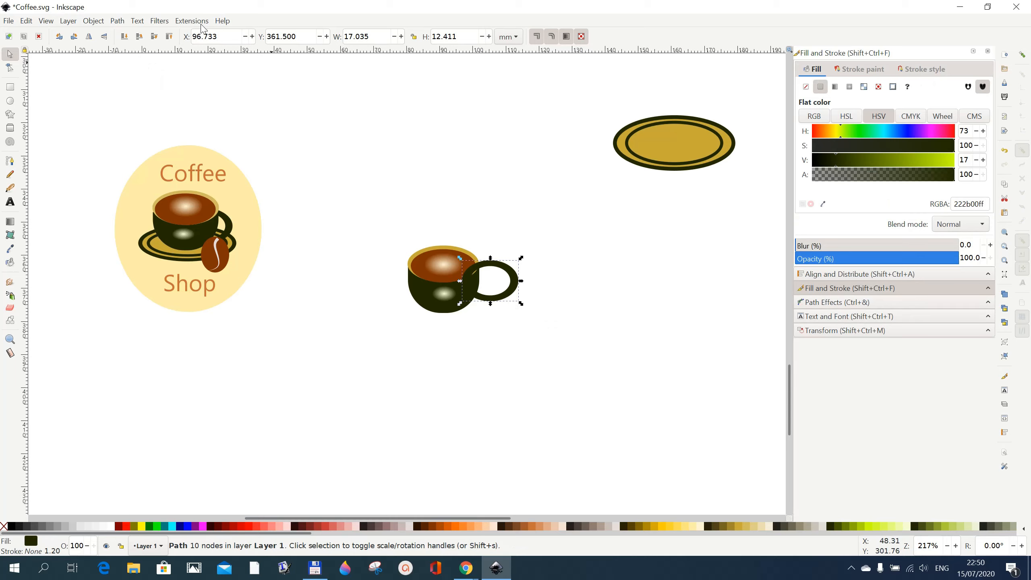
left_click(125, 39)
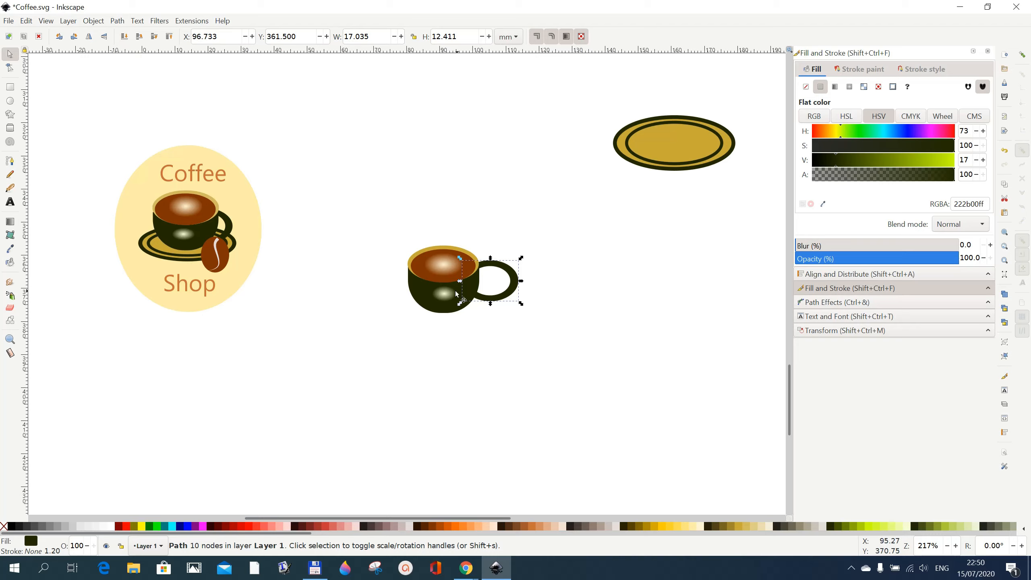
left_click_drag(507, 274, 485, 277)
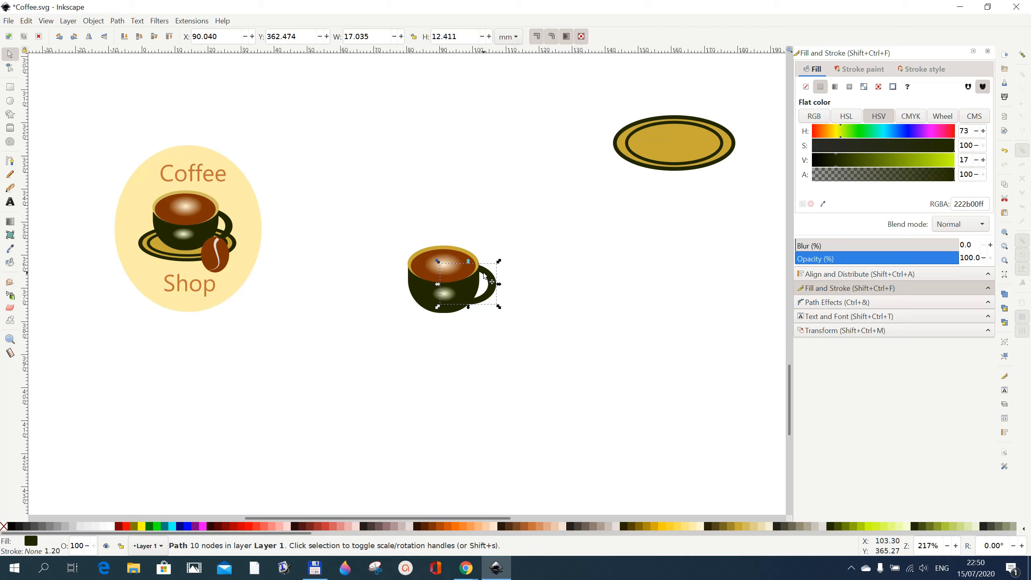
left_click(540, 361)
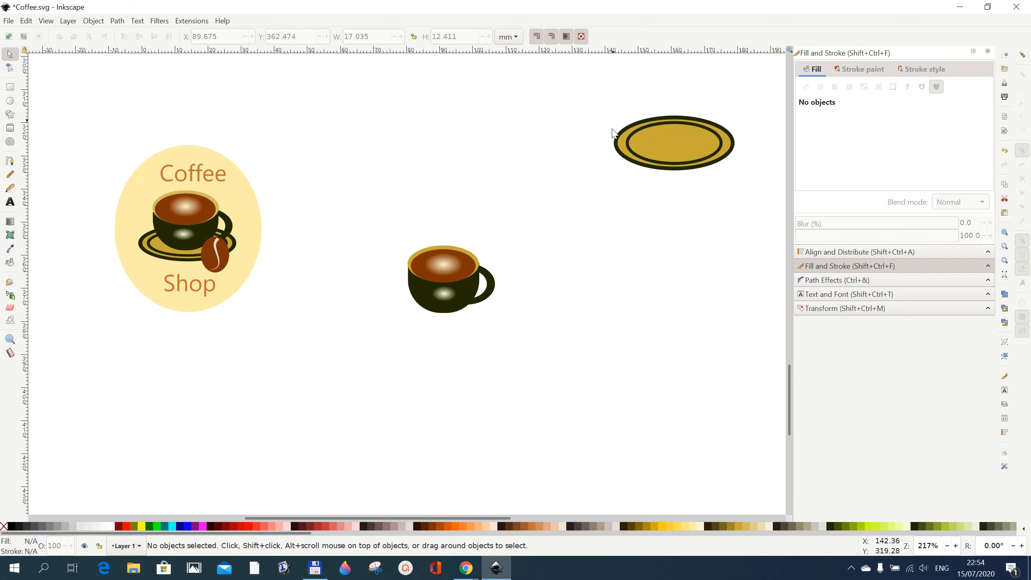
Move both saucer ellipses to the cup, lower them to the bottom of the stack and position them under the cup's base
left_click_drag(604, 105, 767, 194)
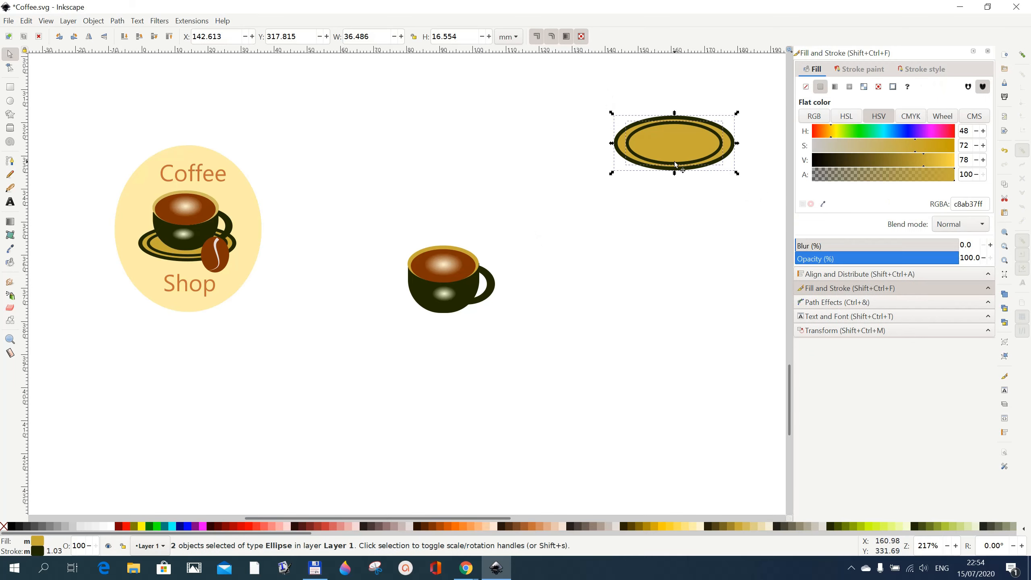
left_click_drag(680, 157, 451, 353)
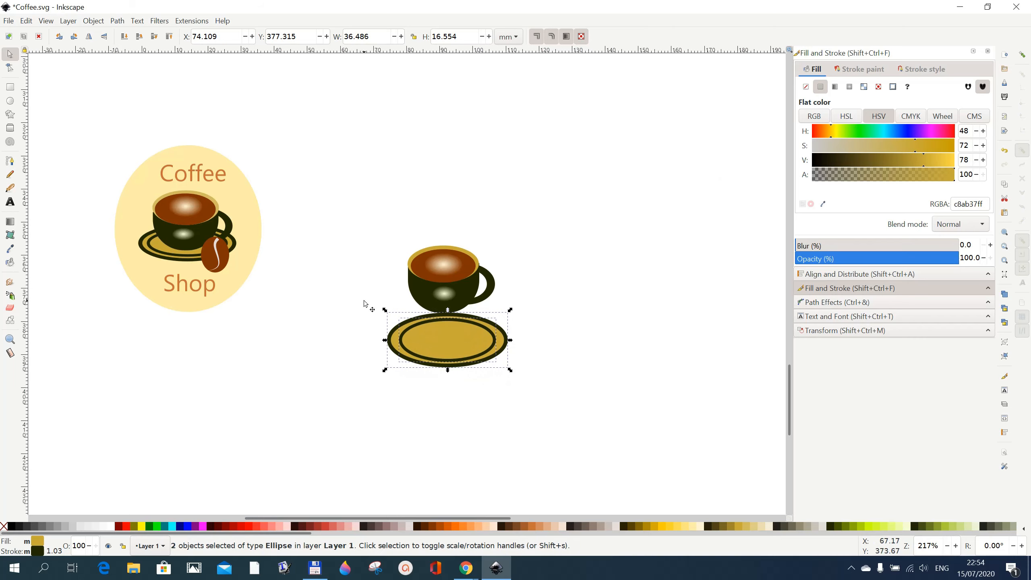
left_click(125, 38)
left_click_drag(451, 351, 452, 313)
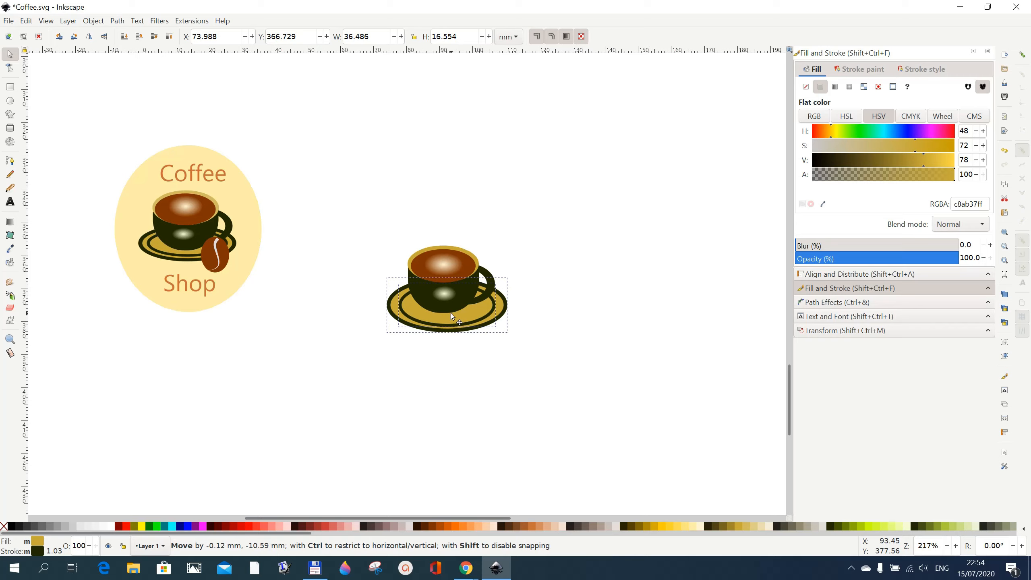
left_click_drag(451, 314, 452, 314)
left_click(590, 385)
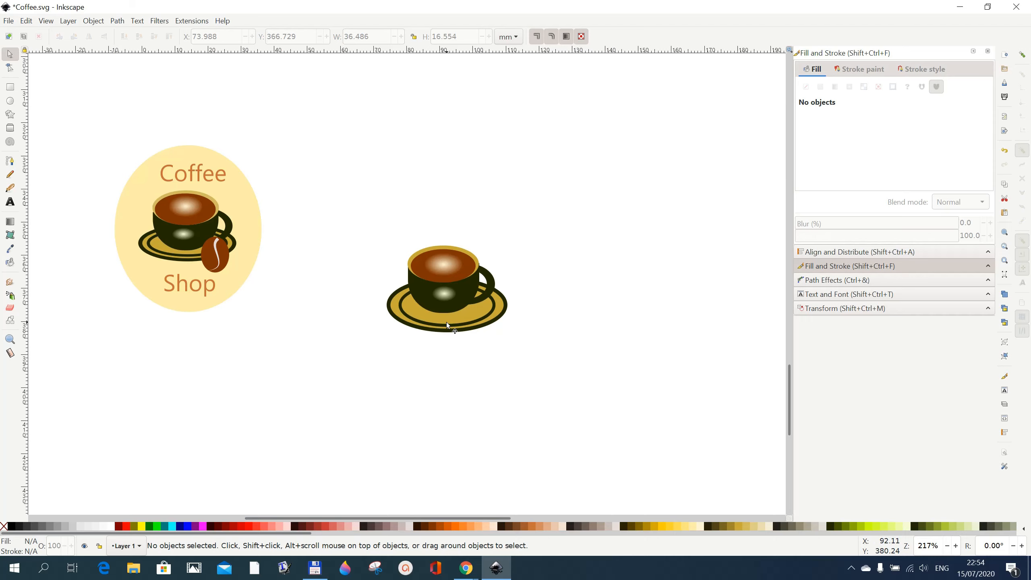
Undo the accidental shift of the inner saucer ellipse, and shrink both saucer ellipses together to about 34.1 by 14.0 mm
left_click_drag(447, 324, 445, 323)
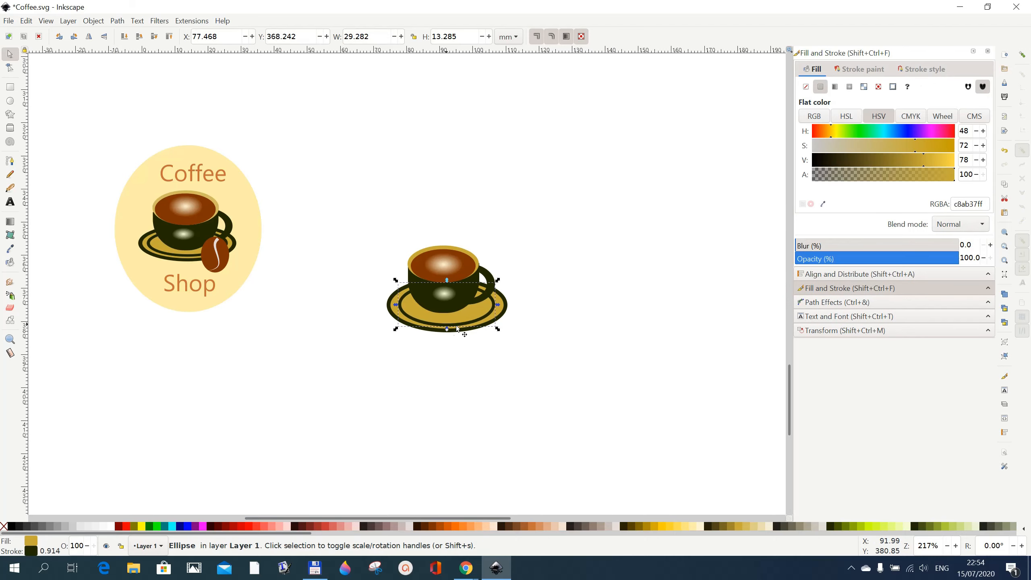
left_click(1005, 151)
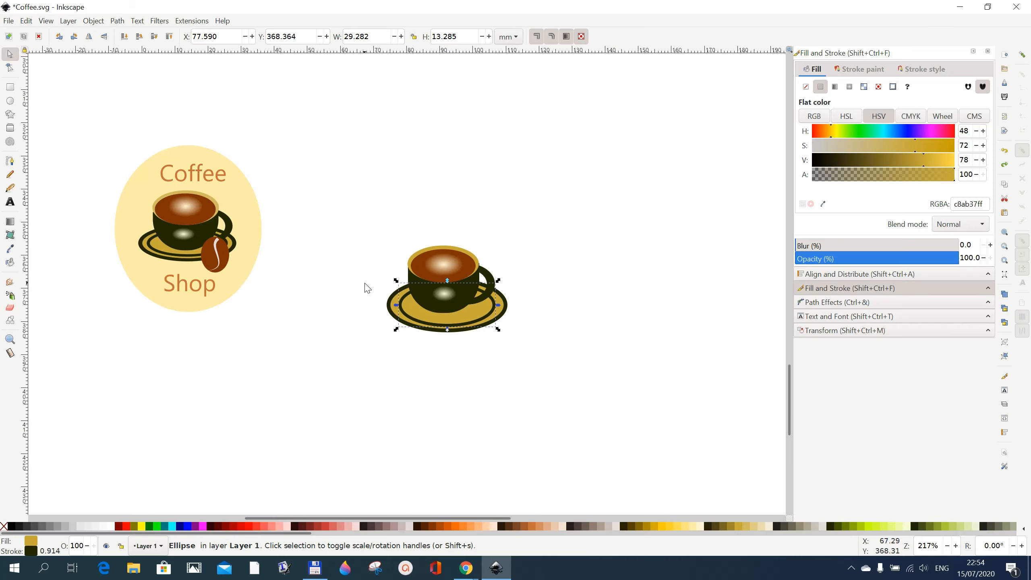
left_click_drag(364, 283, 524, 355)
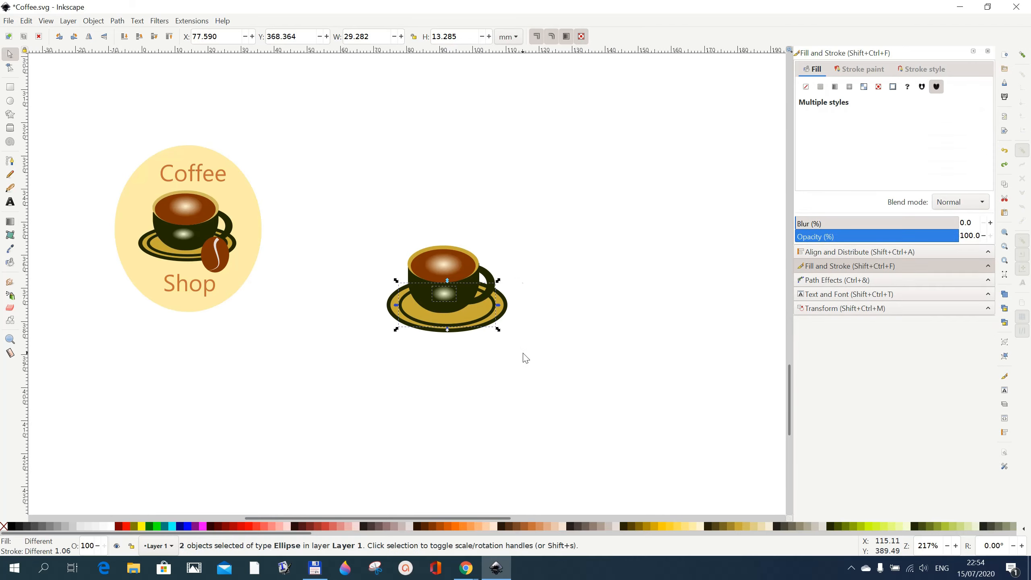
left_click(504, 322)
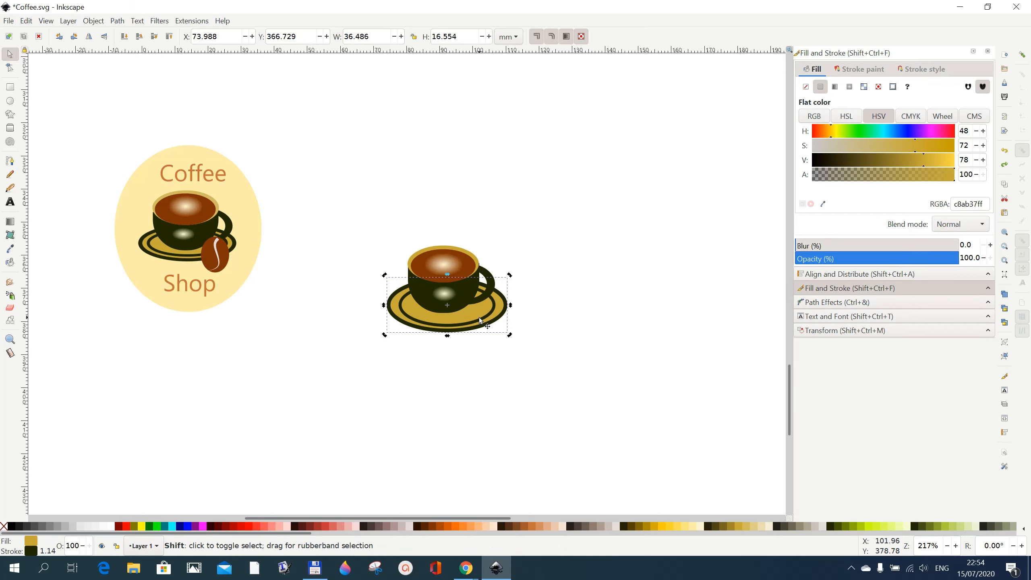
left_click(479, 318, "shift")
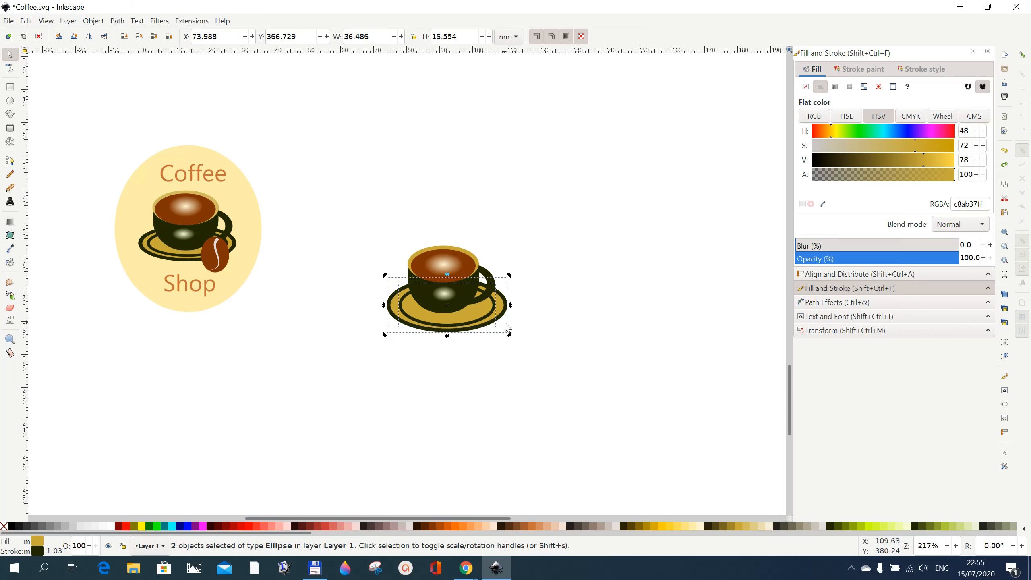
left_click(464, 318)
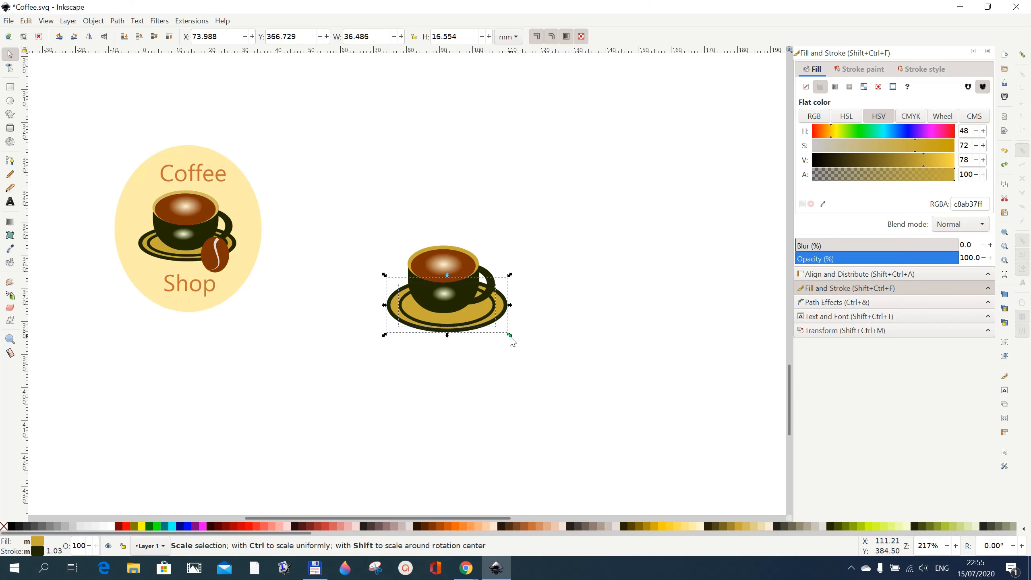
left_click_drag(509, 337, 448, 332)
left_click(466, 387)
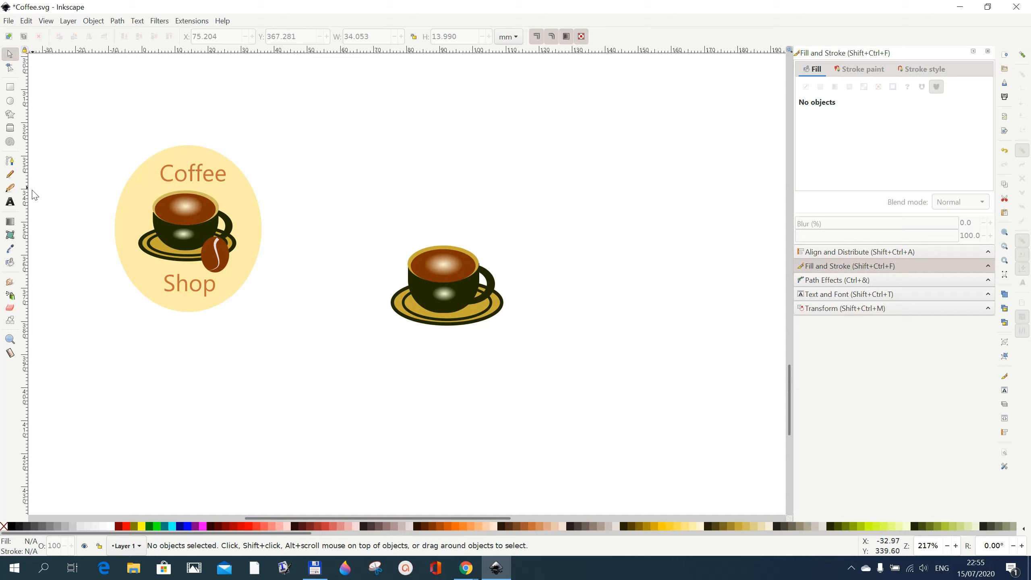
Draw an upright ellipse about 10.0 by 12.7 mm above and right of the cup and fill it with the coffee's reddish brown
left_click(10, 101)
left_click_drag(585, 181, 618, 223)
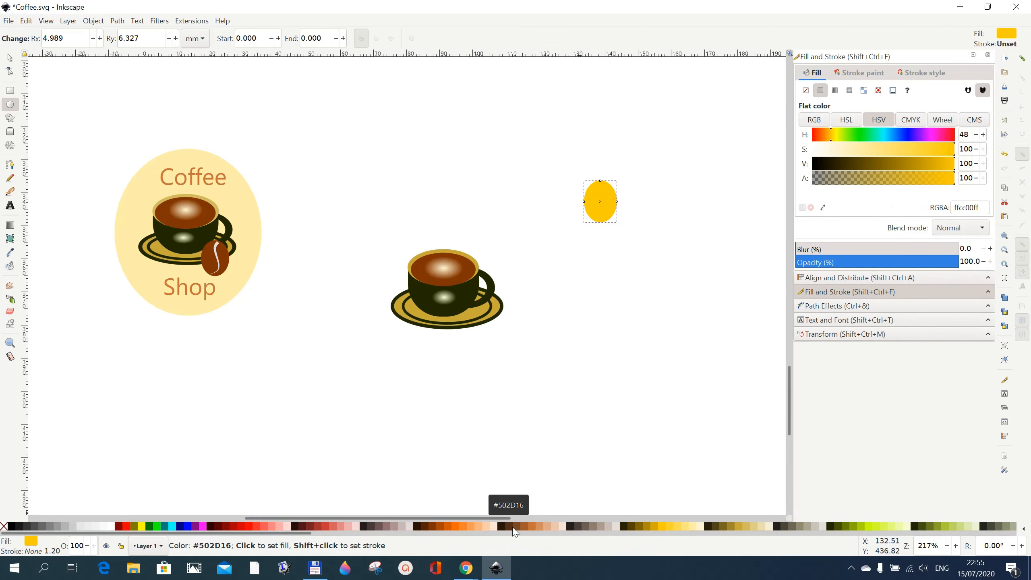
left_click(513, 528)
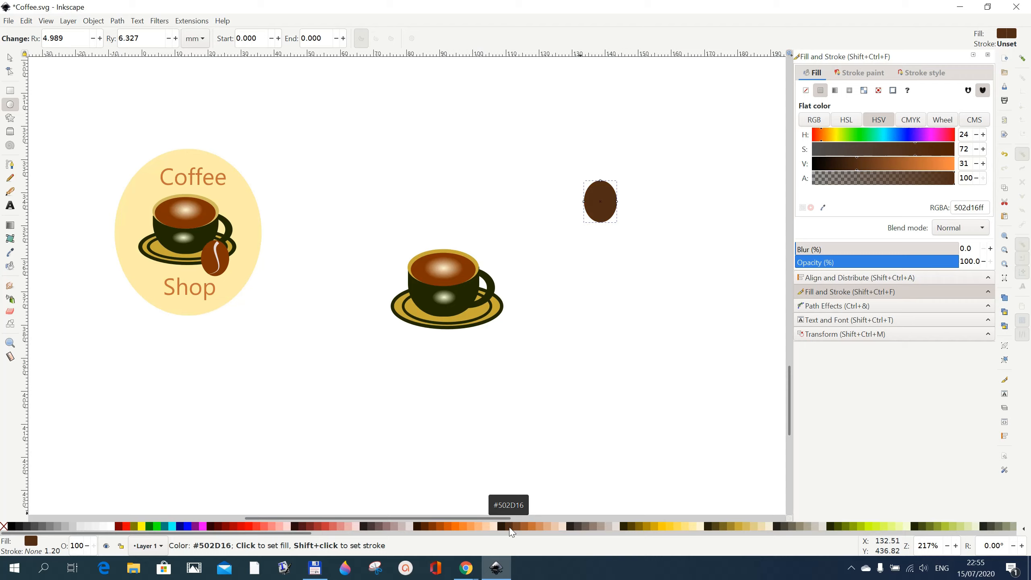
left_click(433, 527)
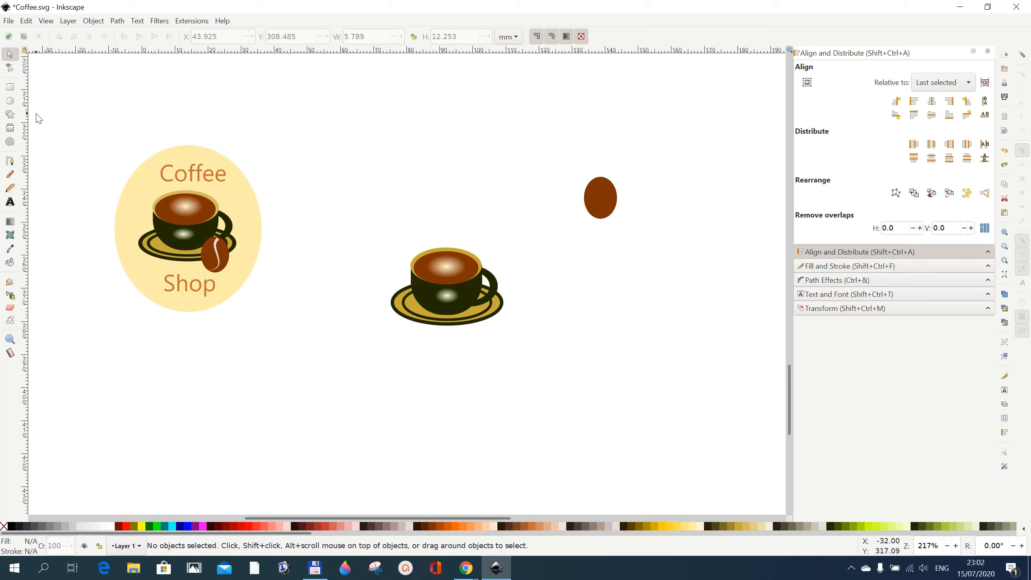
Draw an S-shaped BSpline path about 4.7 by 14.0 mm with the Triangle in shape on empty canvas above and left of the cup
left_click(10, 160)
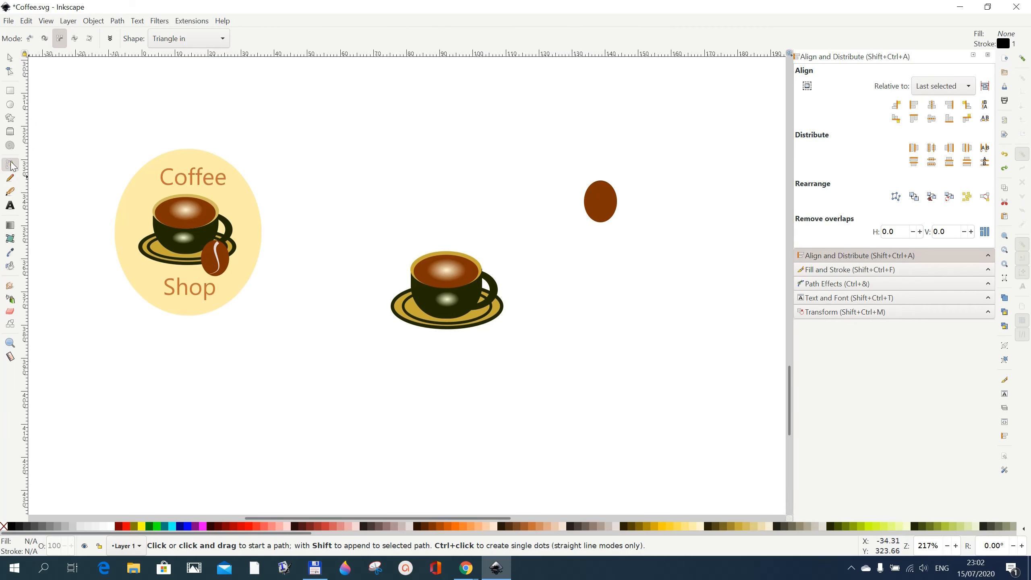
left_click(60, 40)
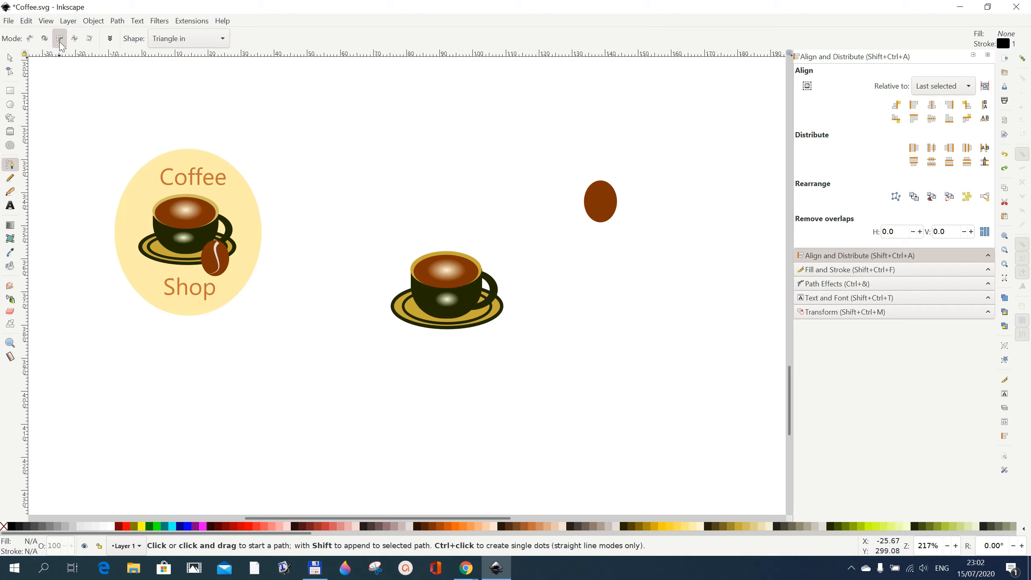
left_click(223, 39)
left_click(226, 42)
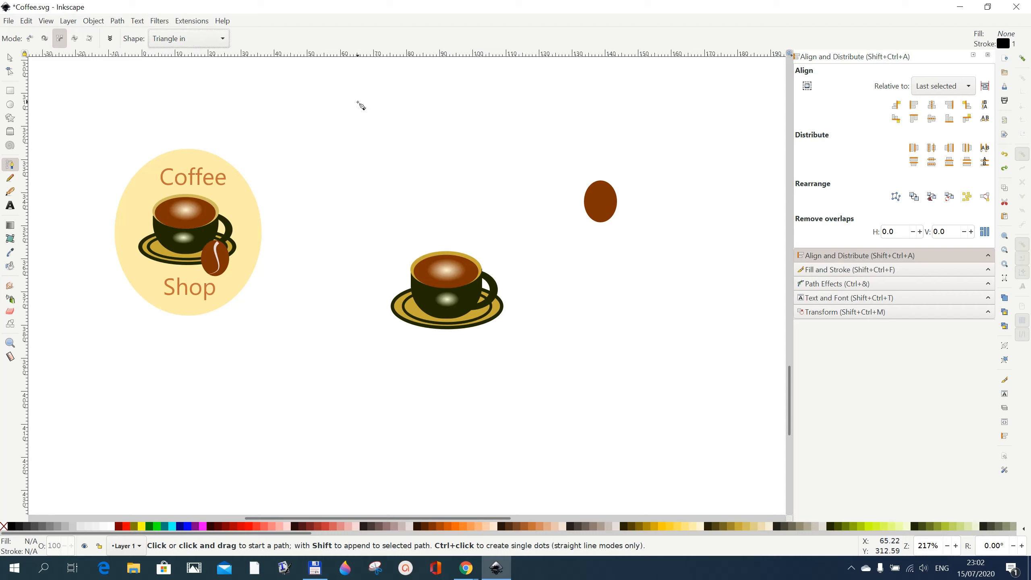
left_click(358, 102)
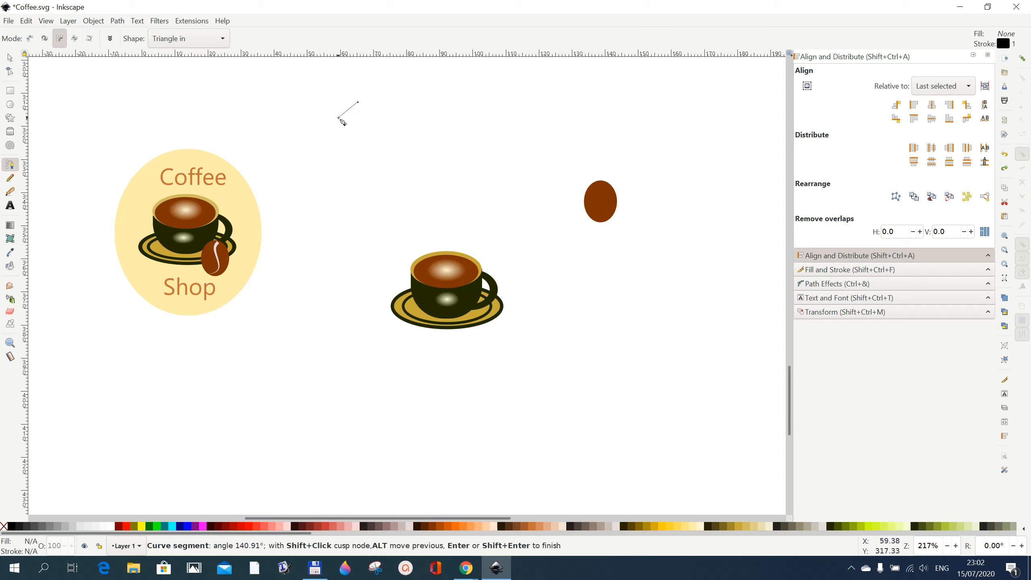
left_click(338, 117)
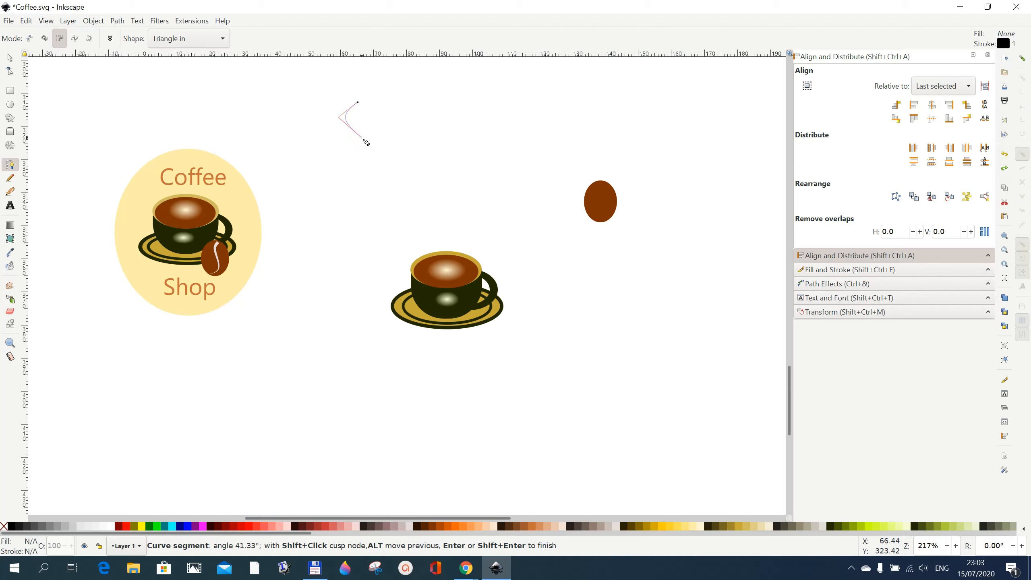
left_click(362, 138)
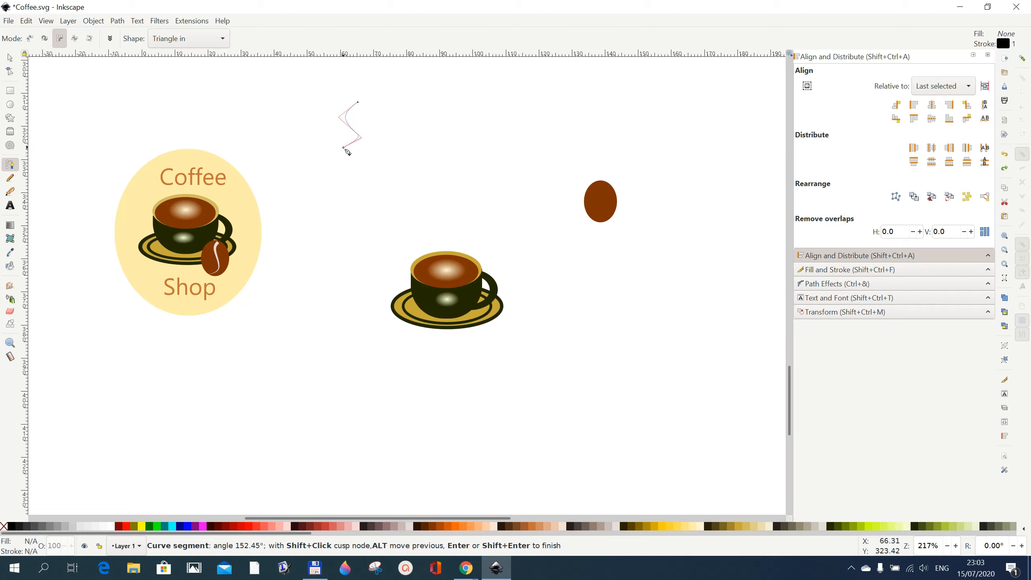
double_click(344, 148)
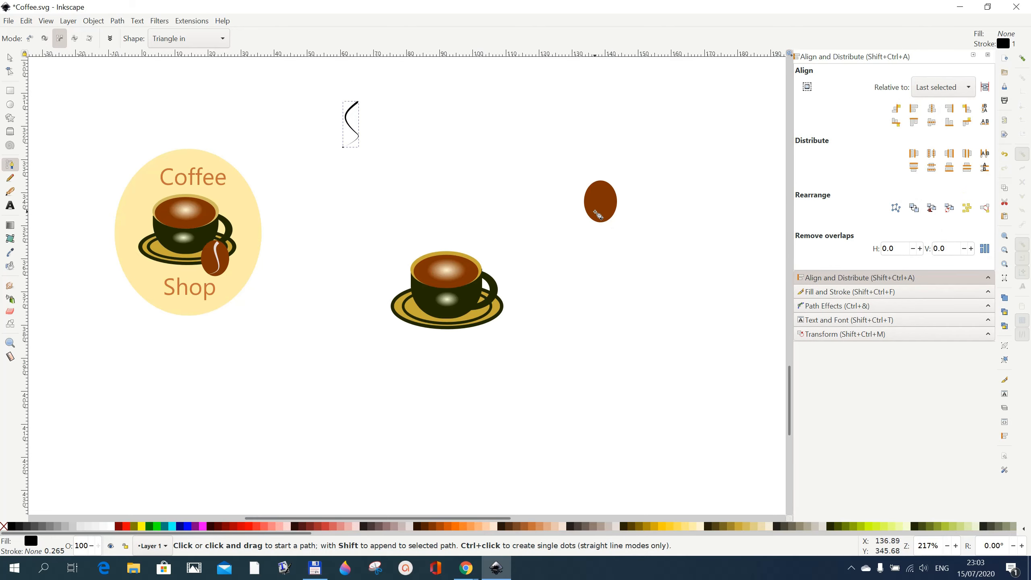
Move the S-shaped path onto the brown bean ellipse and adjust its nodes into a gentler crease about 4.6 by 13.9 mm
left_click(10, 58)
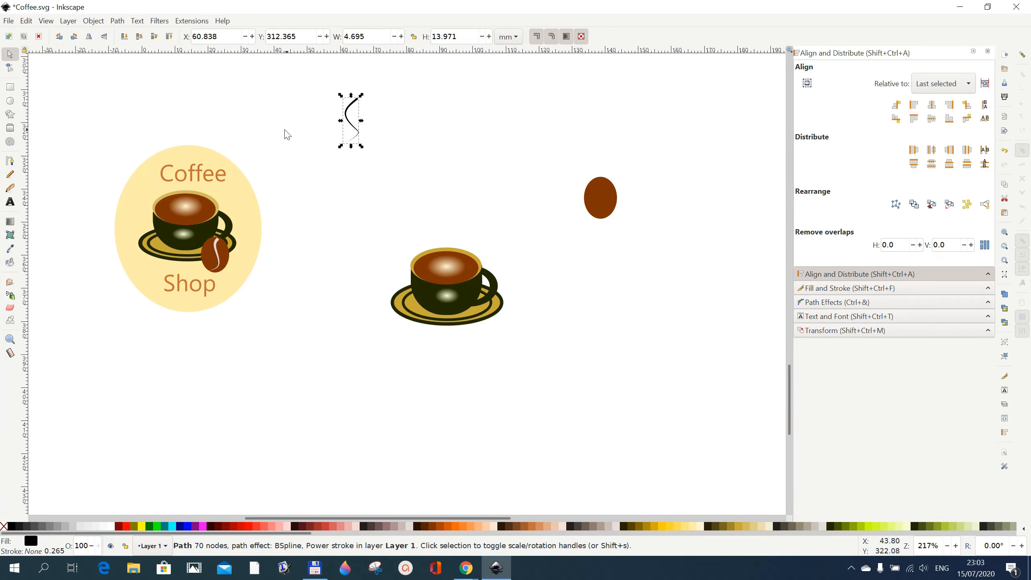
left_click_drag(360, 133, 609, 218)
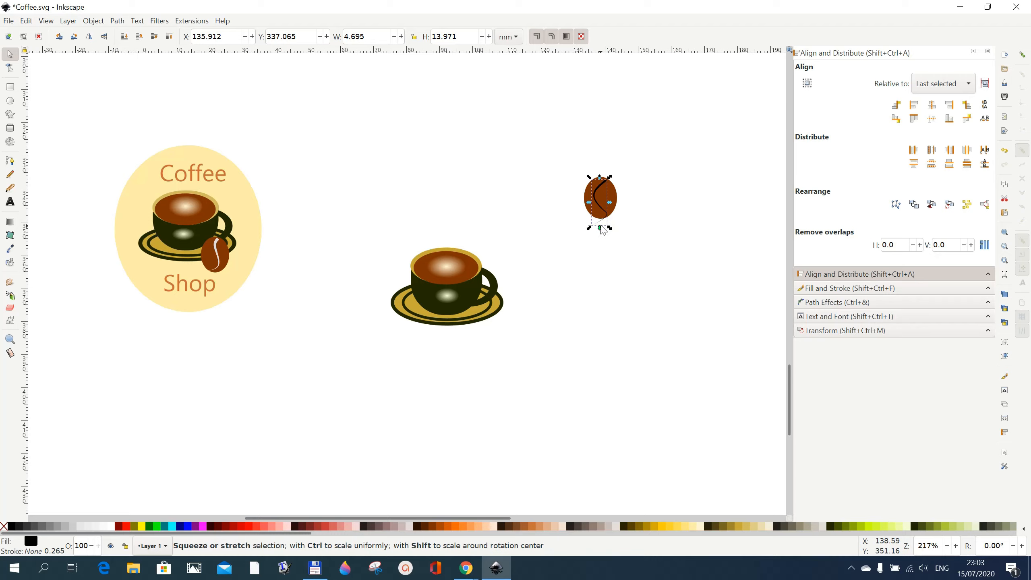
left_click(10, 67)
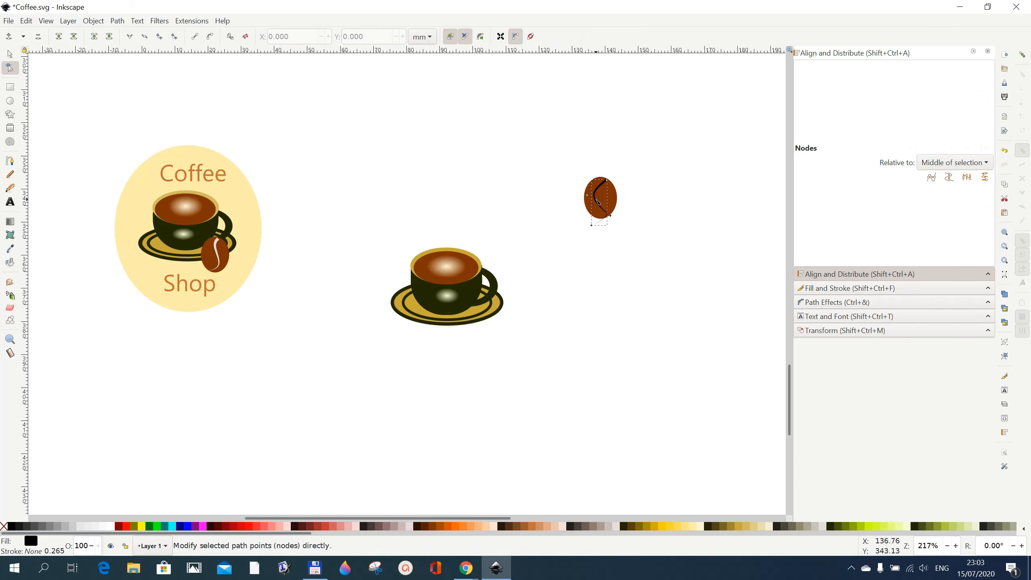
left_click(599, 205)
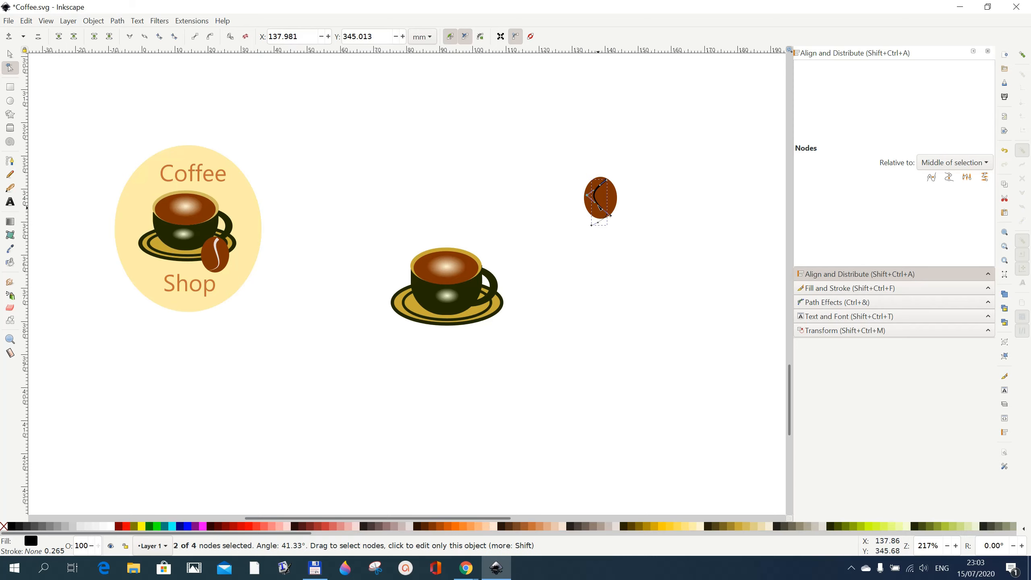
left_click_drag(587, 196, 606, 200)
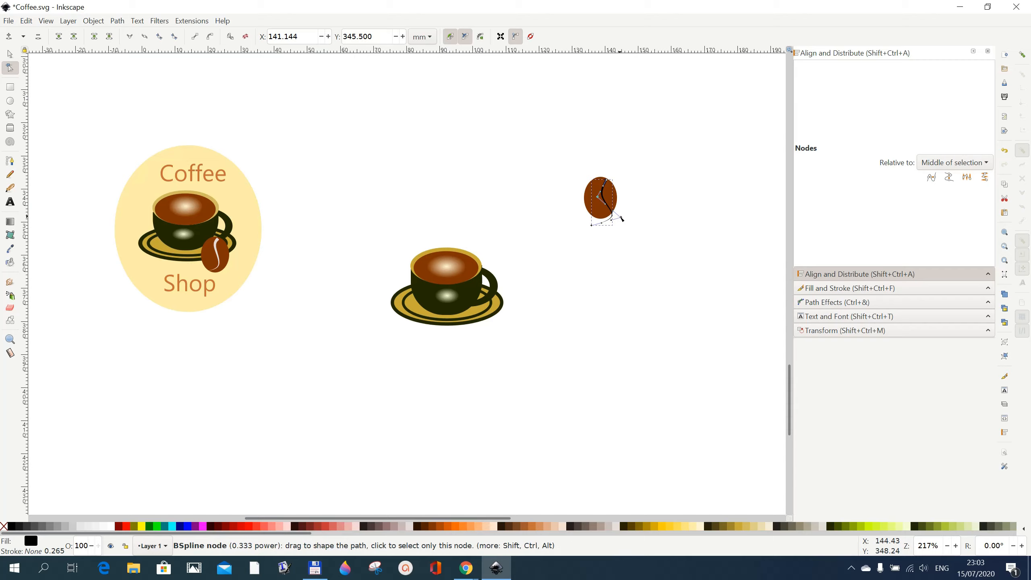
left_click_drag(621, 218, 613, 220)
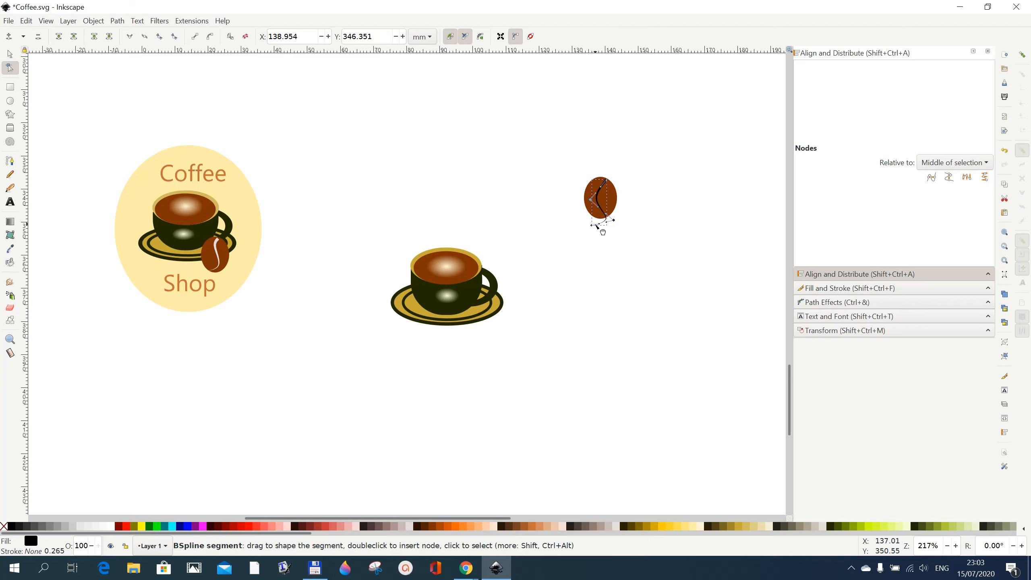
left_click(601, 222)
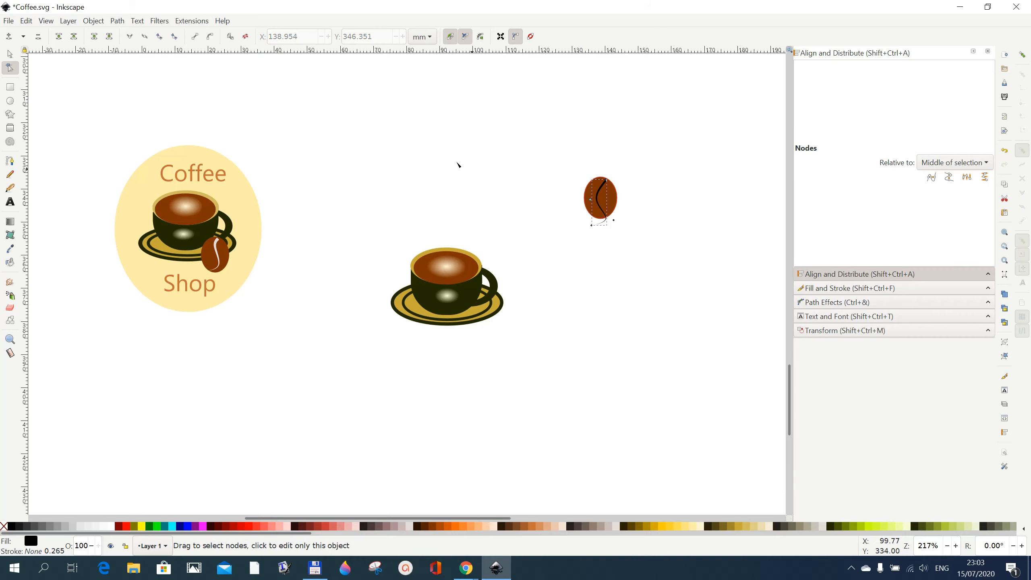
Stretch the brown bean ellipse downward to a height of about 14.4 mm so it encloses the crease
left_click(10, 55)
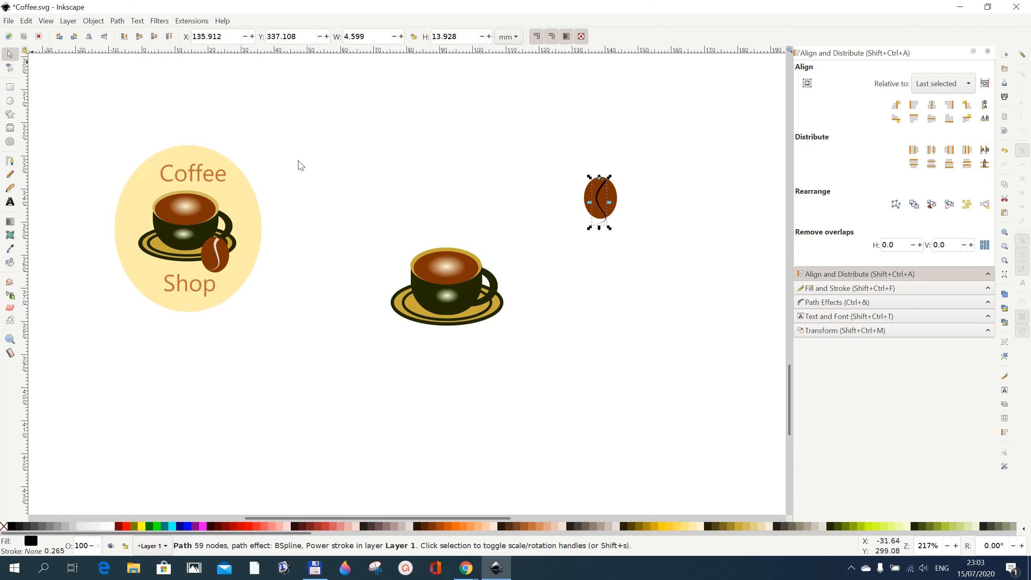
left_click(612, 215)
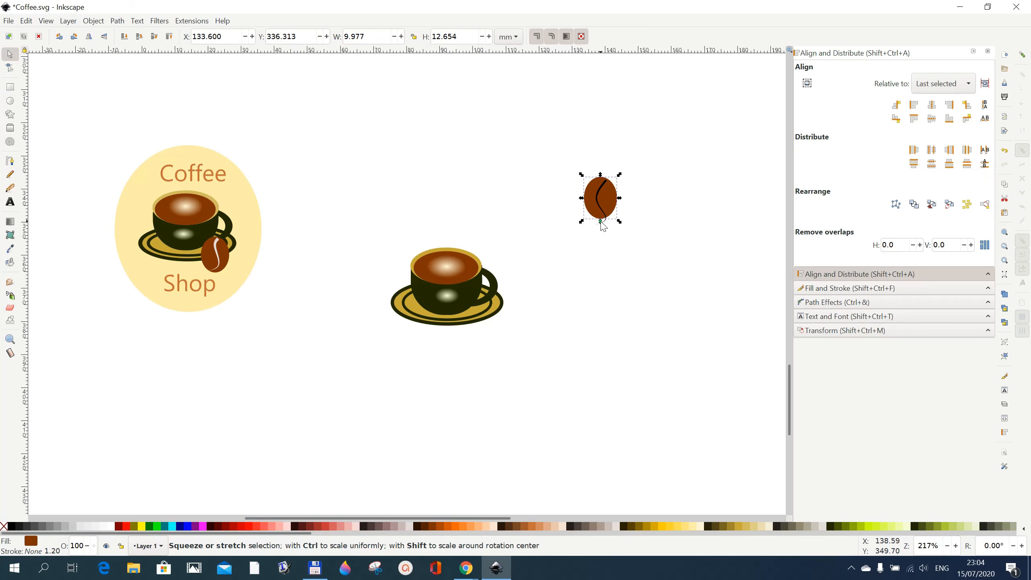
left_click_drag(603, 226, 604, 232)
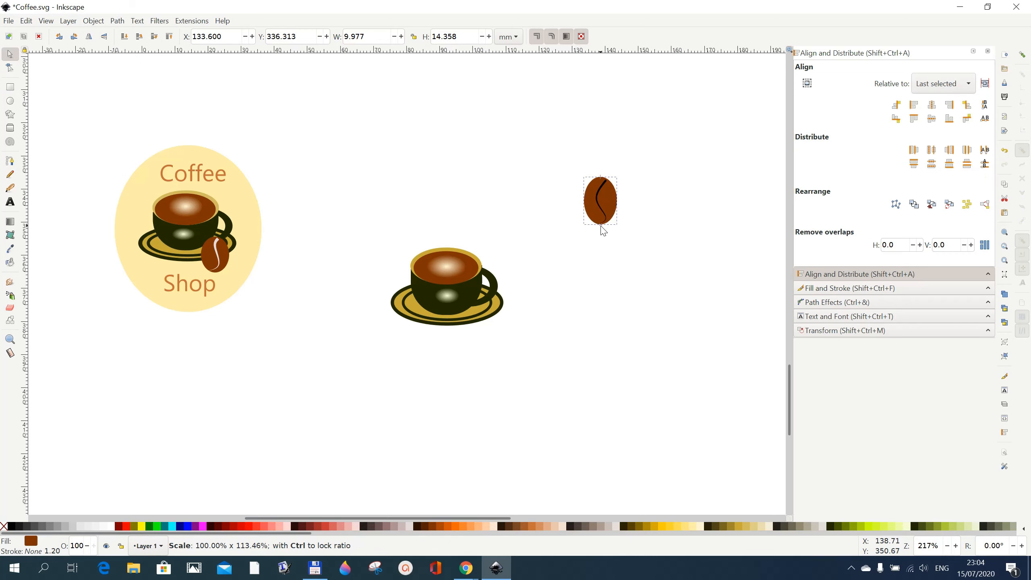
left_click(623, 250)
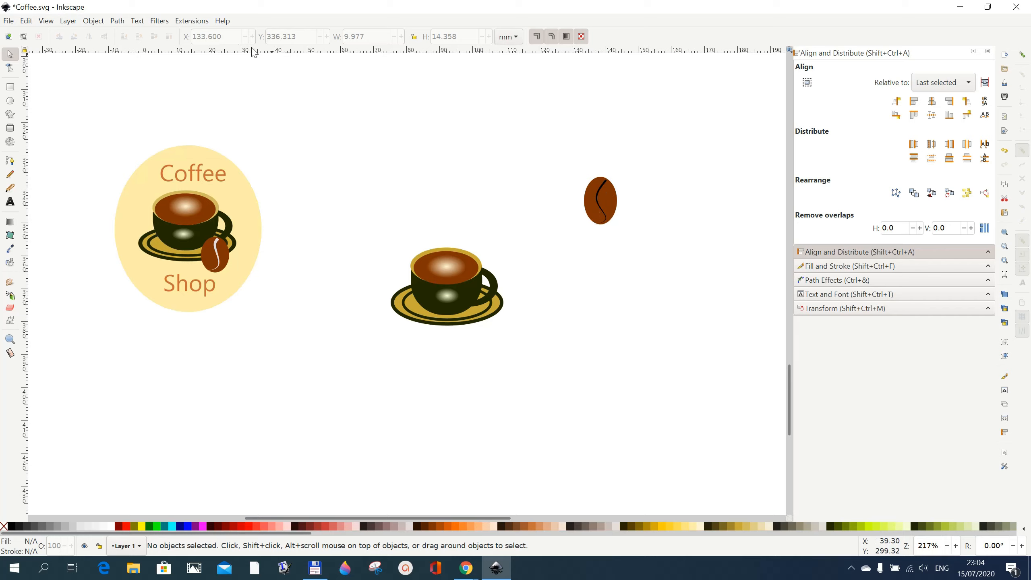
Fill the S-shaped crease on the coffee bean with white
left_click(598, 198)
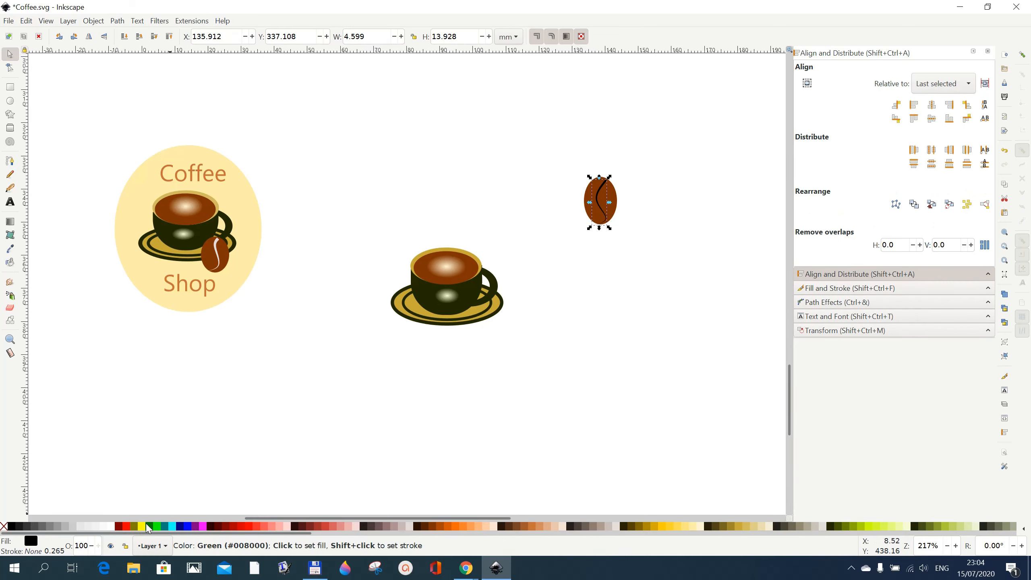
left_click(111, 528)
left_click(699, 309)
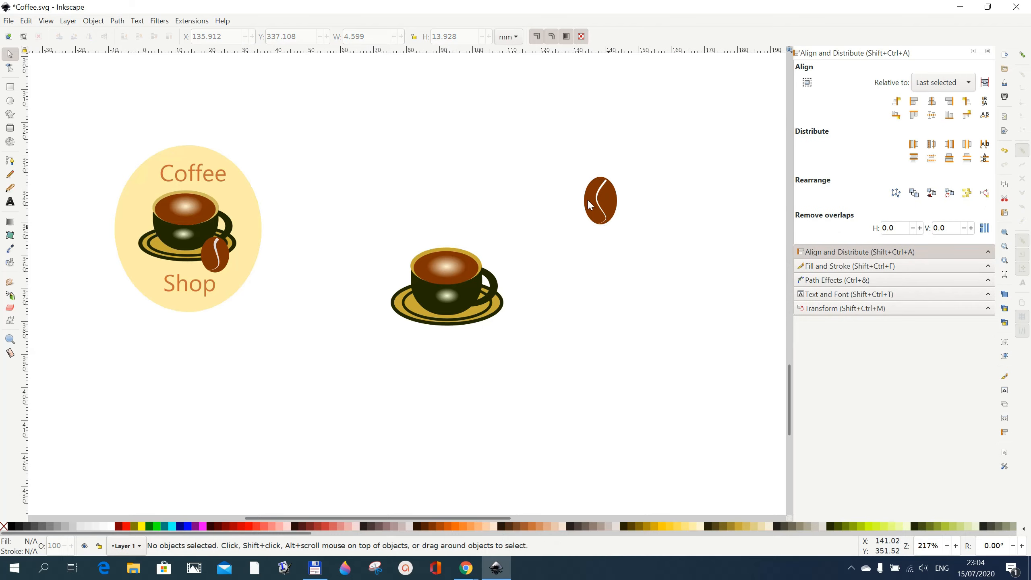
Group the bean ellipse and its S-shaped crease into one object
left_click_drag(570, 137, 686, 268)
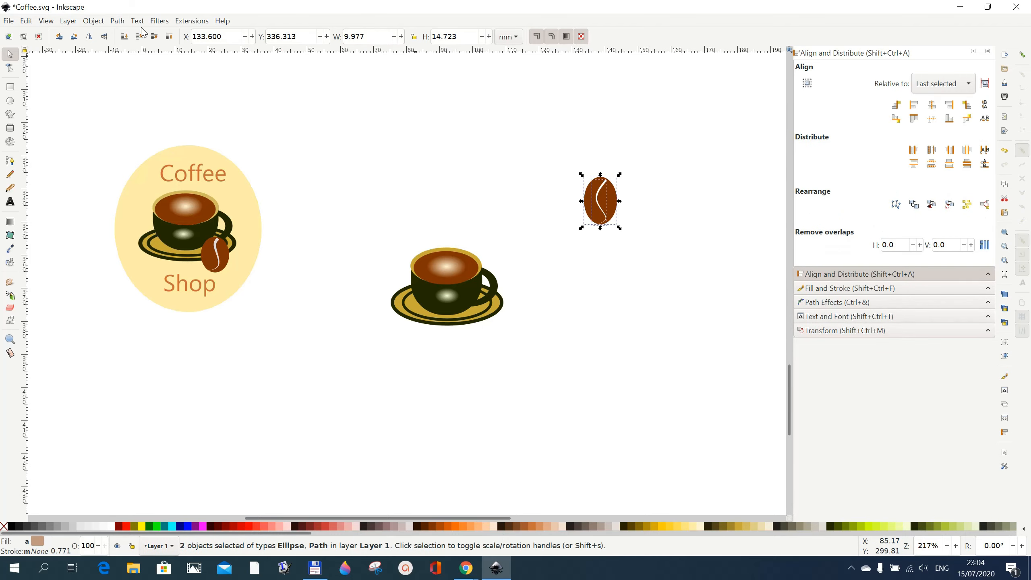
left_click(94, 23)
left_click(102, 101)
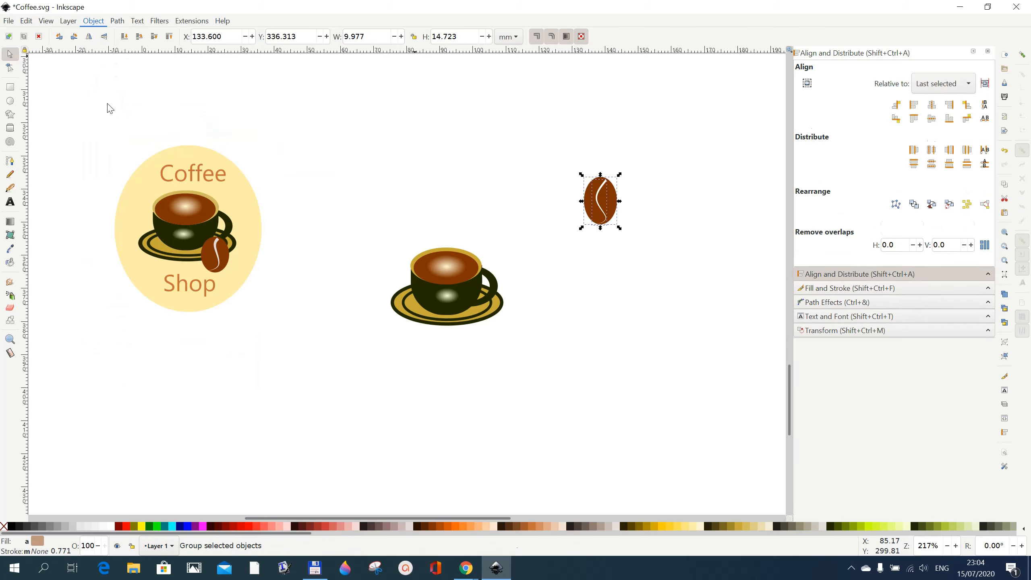
left_click(595, 307)
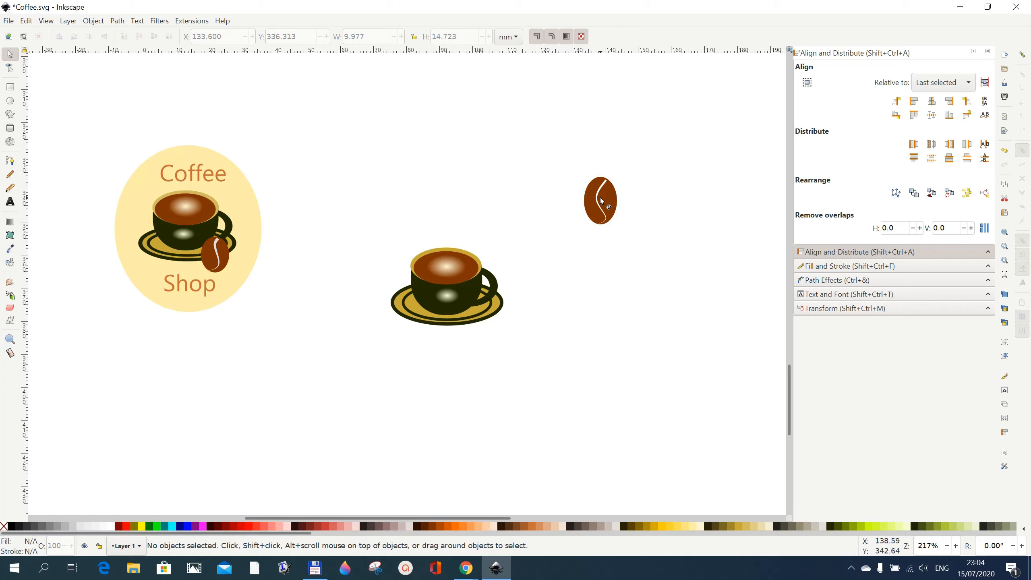
Move the bean group onto the saucer's lower right edge and shrink it to about 9.0 by 13.3 mm
left_click_drag(575, 164, 675, 242)
left_click_drag(611, 220, 481, 335)
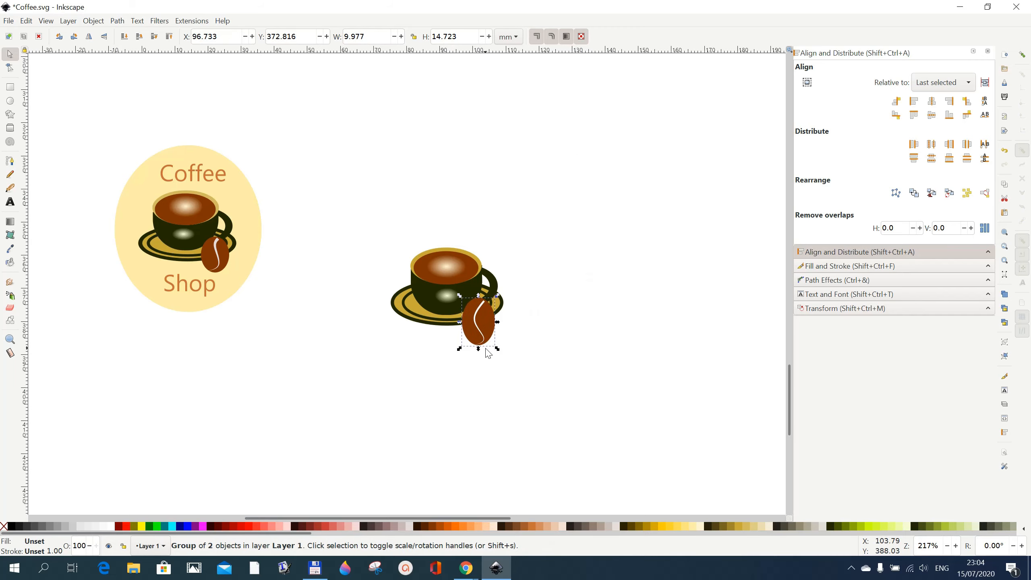
key("shift")
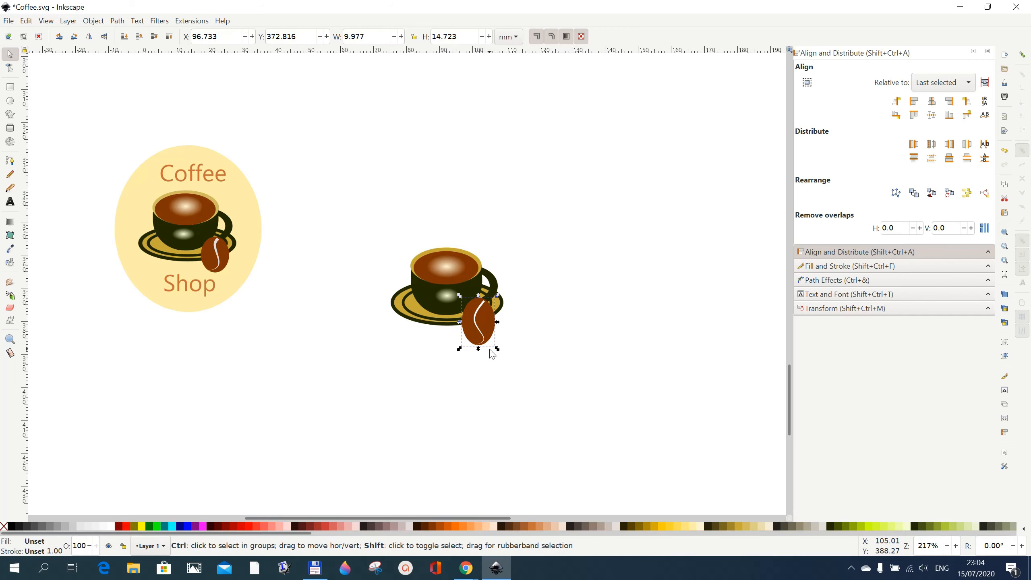
left_click_drag(478, 350, 488, 313)
left_click(575, 365)
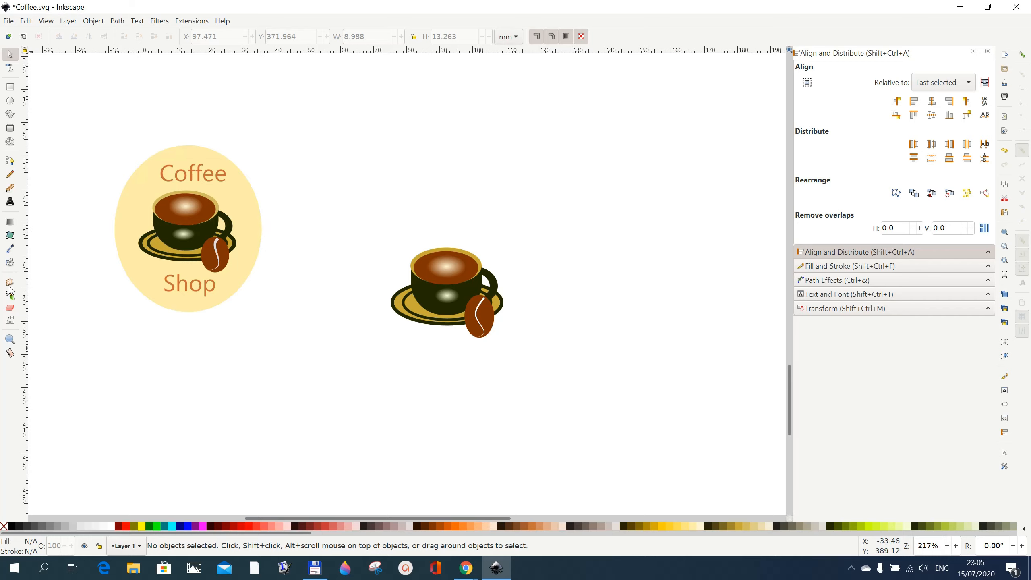
Draw a narrow upright ellipse about 9.6 by 28.5 mm right of the cup and fill it with the original logo's pale yellow
left_click(10, 101)
left_click_drag(611, 194, 642, 288)
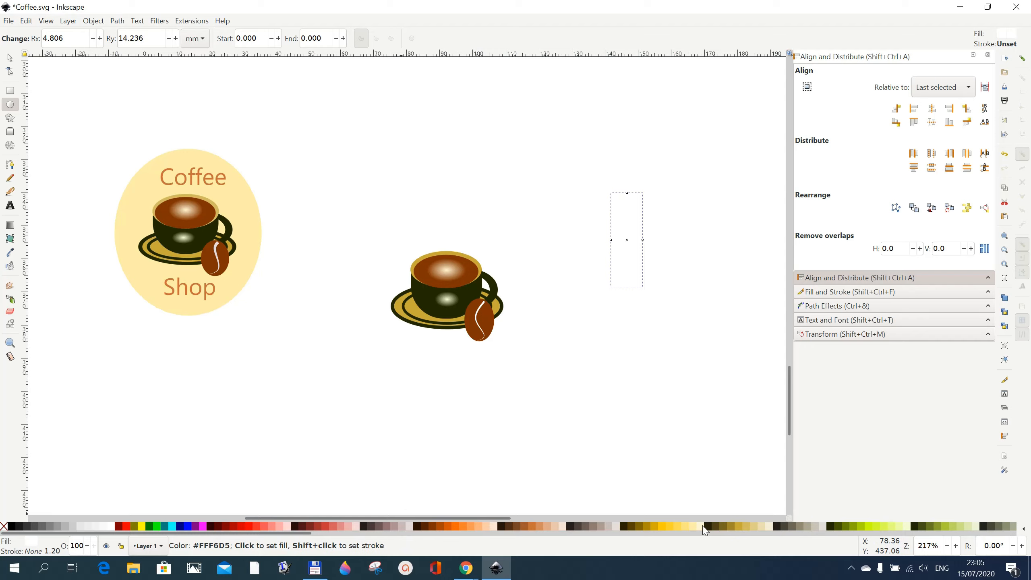
left_click(701, 526)
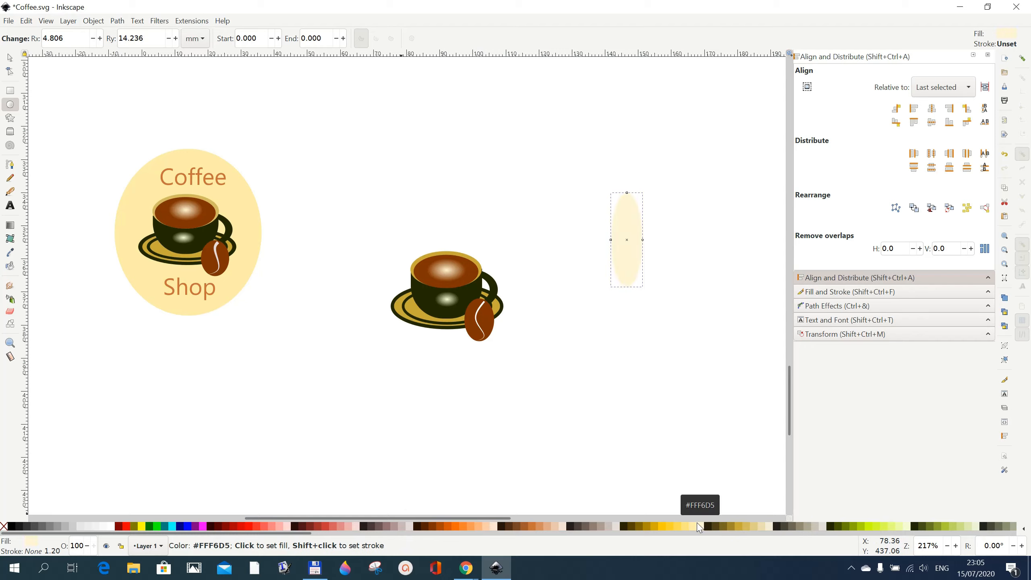
left_click(695, 526)
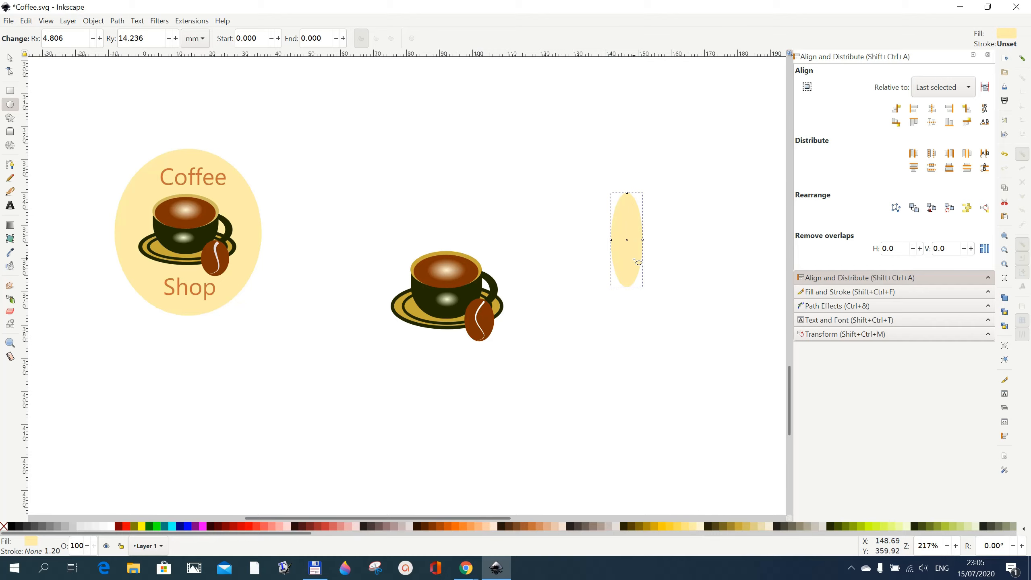
Enlarge the pale yellow ellipse to about 43.3 by 55.8 mm
left_click(10, 58)
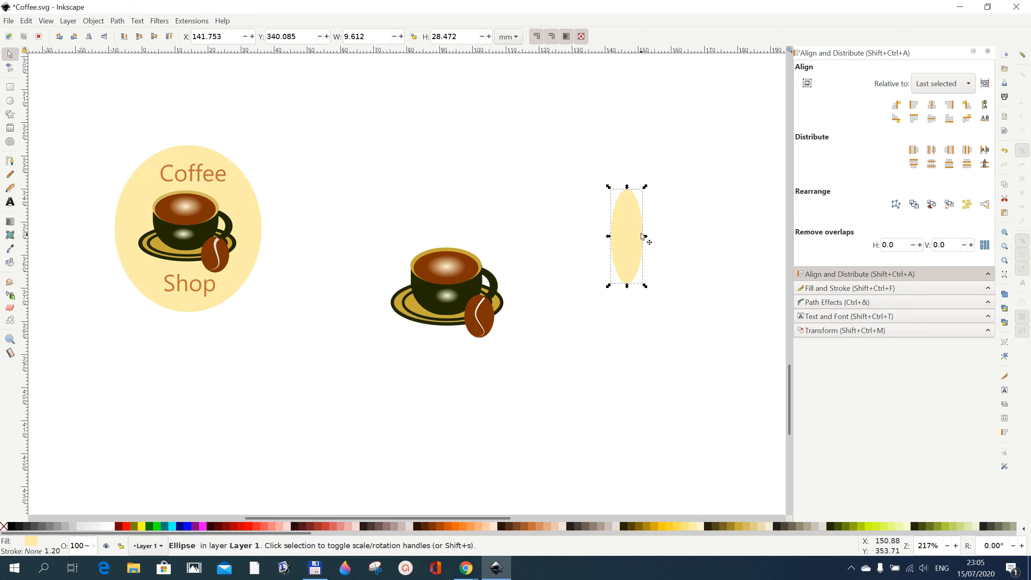
left_click_drag(646, 236, 739, 241)
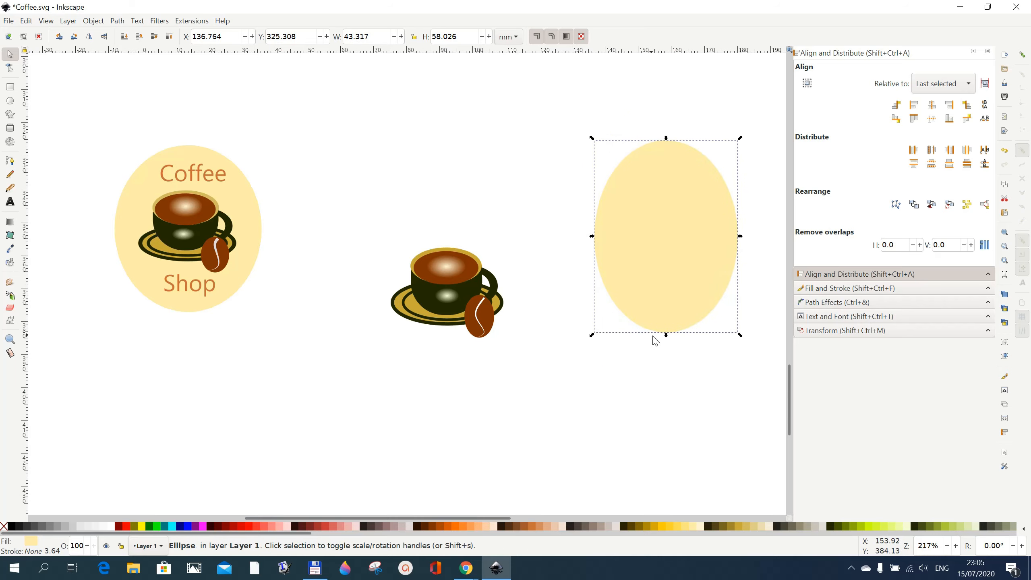
left_click_drag(667, 337, 666, 329)
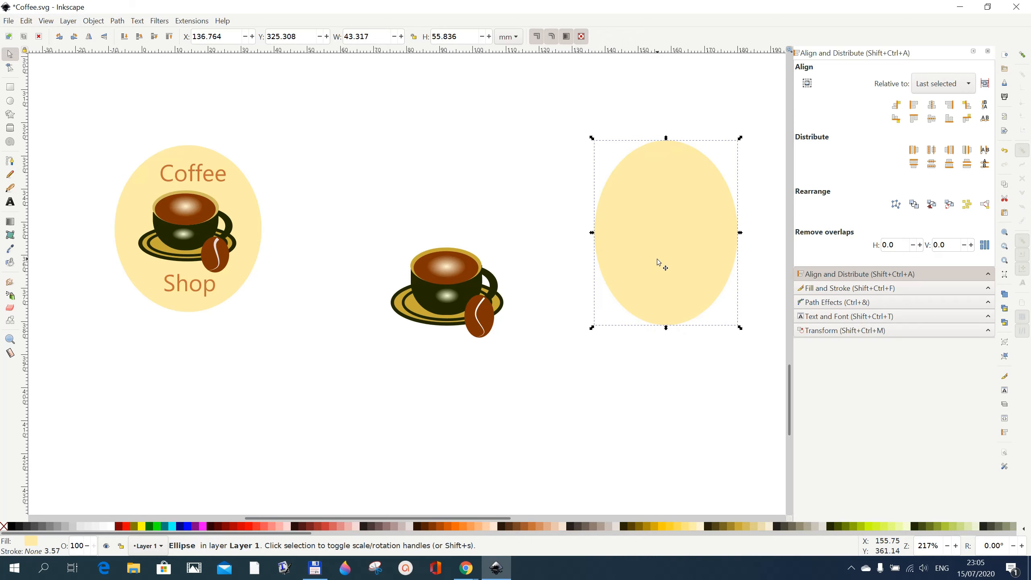
Move the pale yellow ellipse over the cup, reduce its height to about 54.4 mm and lower it to the bottom of the stack
left_click_drag(657, 259, 433, 307)
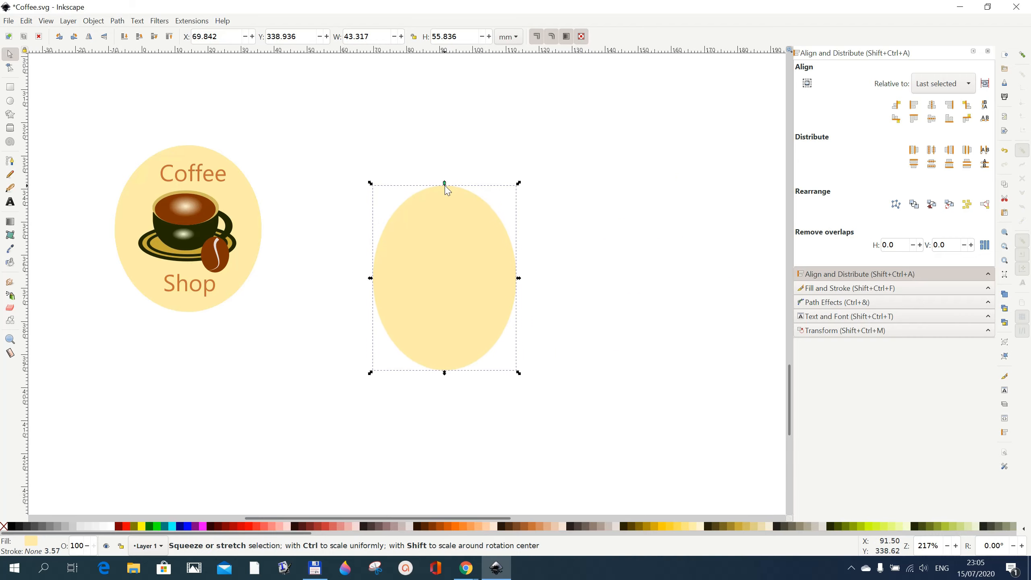
left_click_drag(444, 183, 445, 189)
left_click_drag(455, 256, 460, 248)
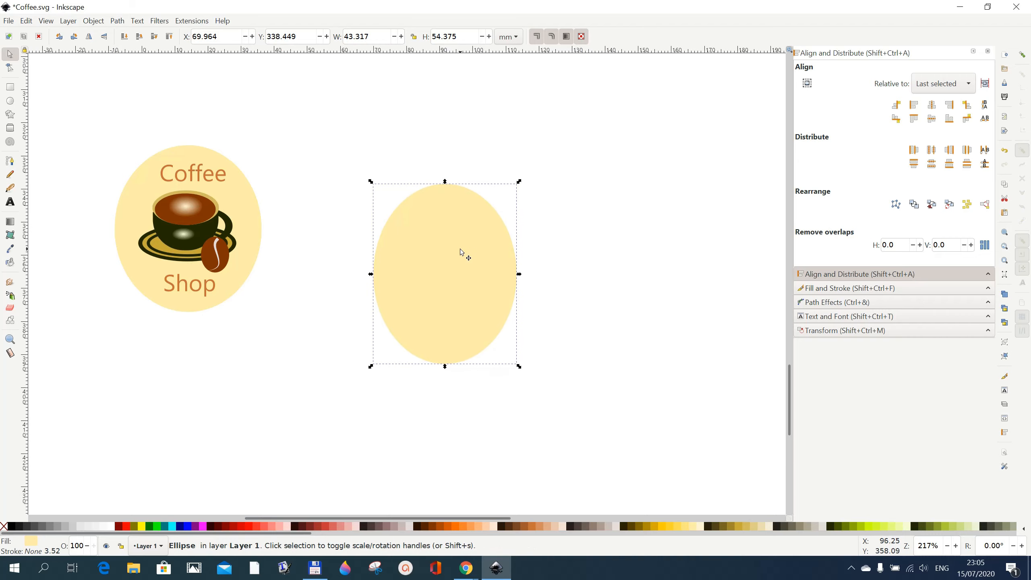
left_click(124, 37)
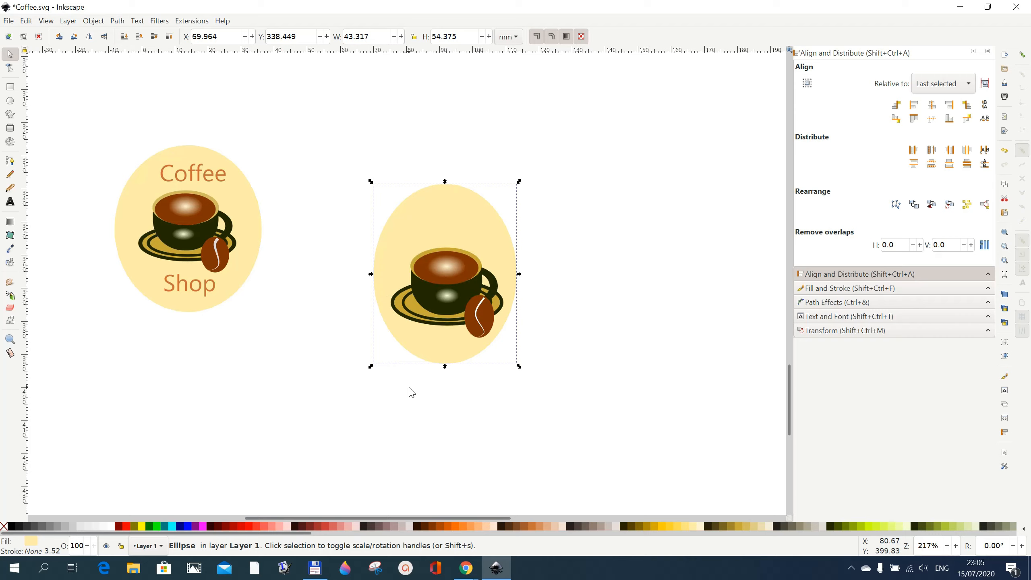
Shift the background ellipse down to centre it behind the cup and resize it to about 45.0 by 54.5 mm
left_click_drag(441, 351, 441, 369)
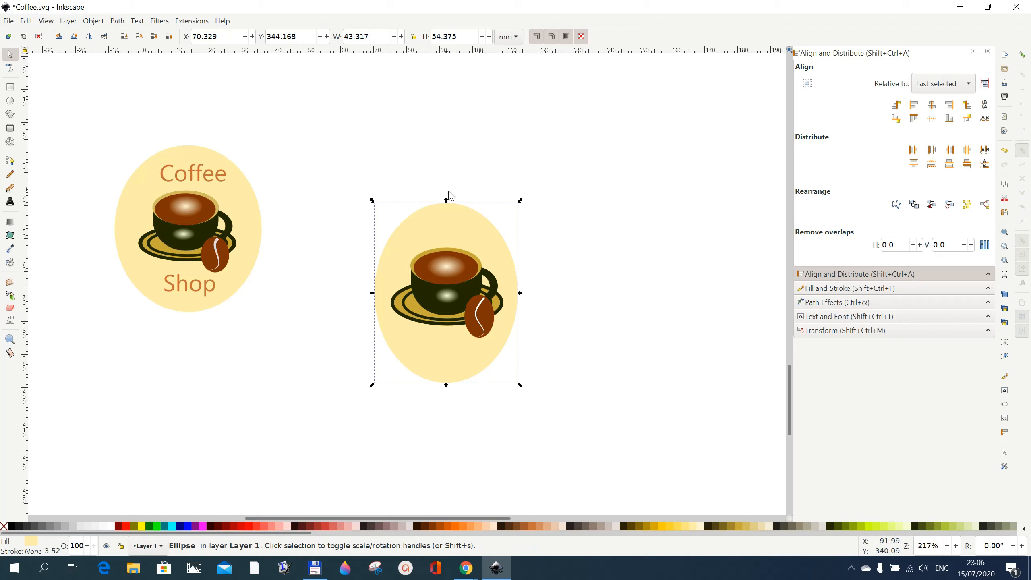
left_click_drag(446, 203, 449, 205)
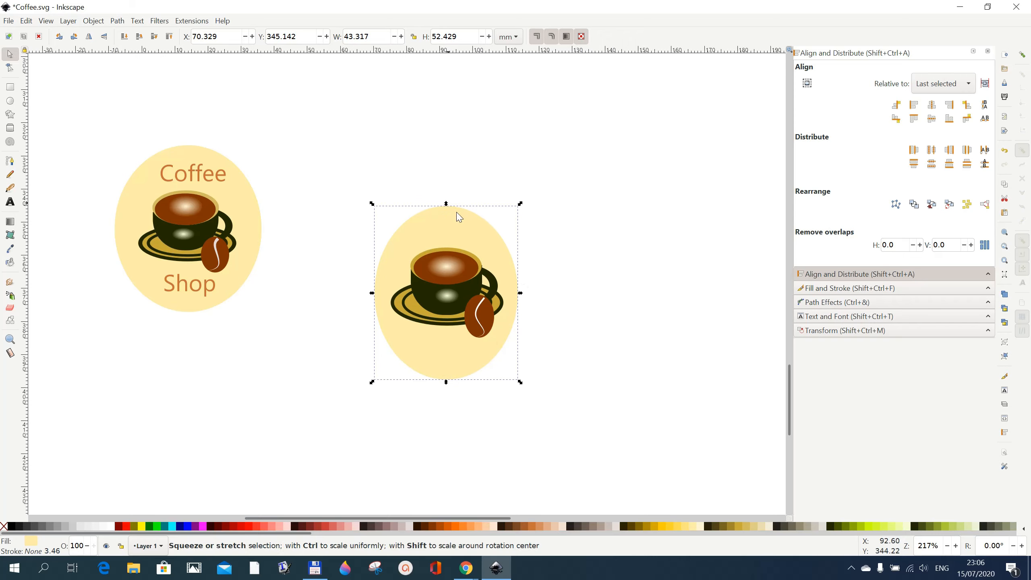
left_click(641, 374)
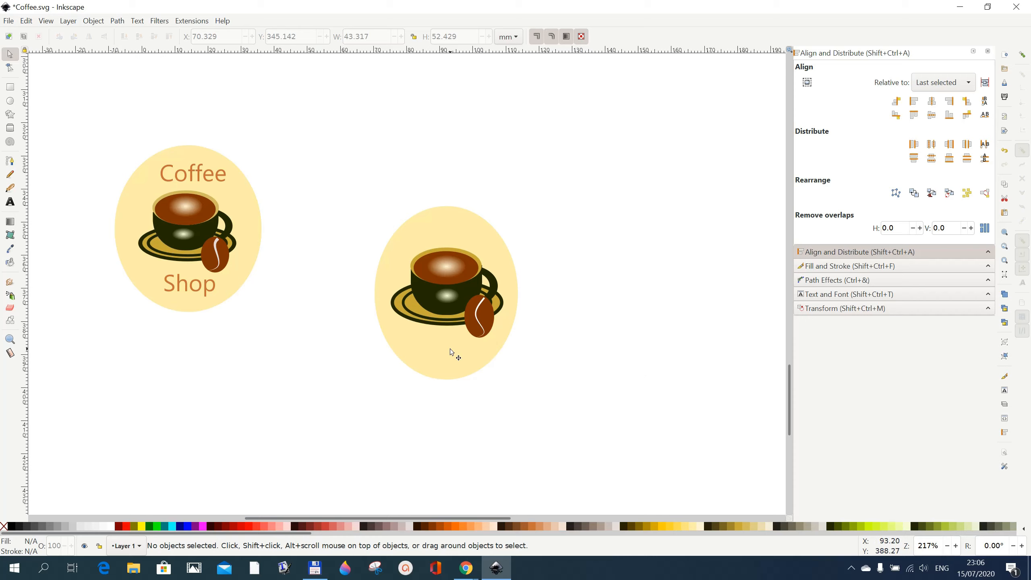
left_click(456, 362)
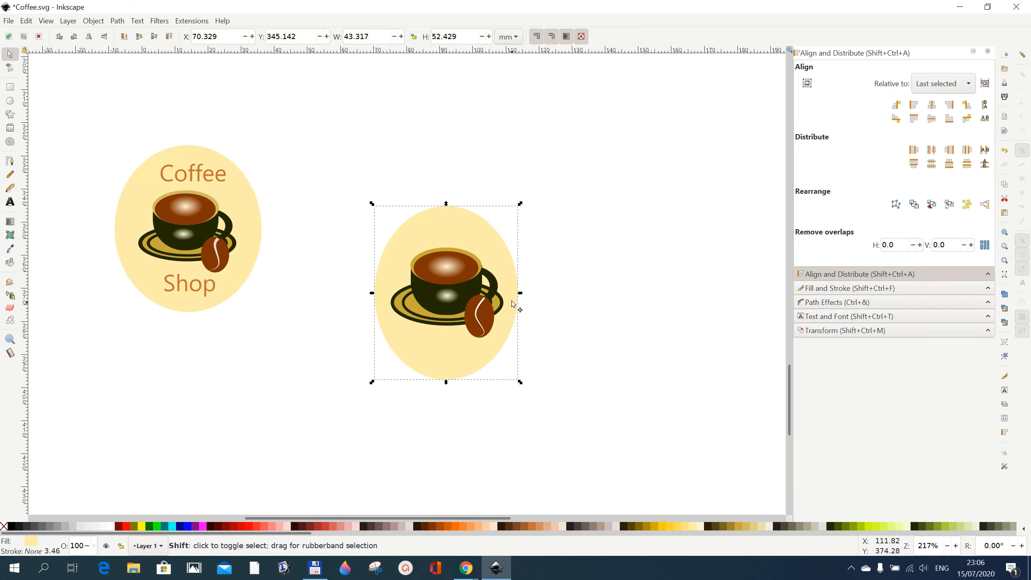
left_click_drag(521, 294, 523, 295)
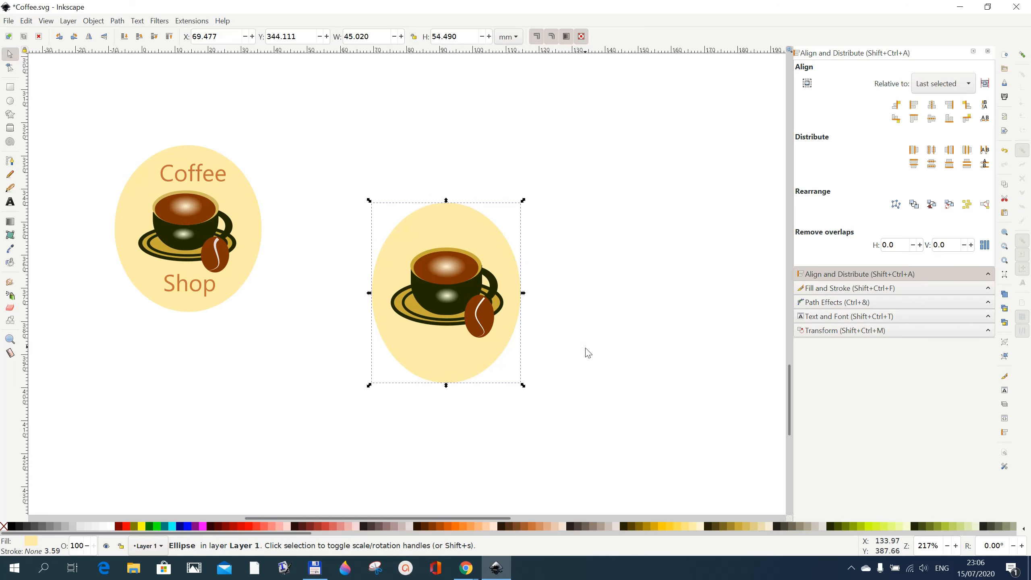
left_click(588, 349)
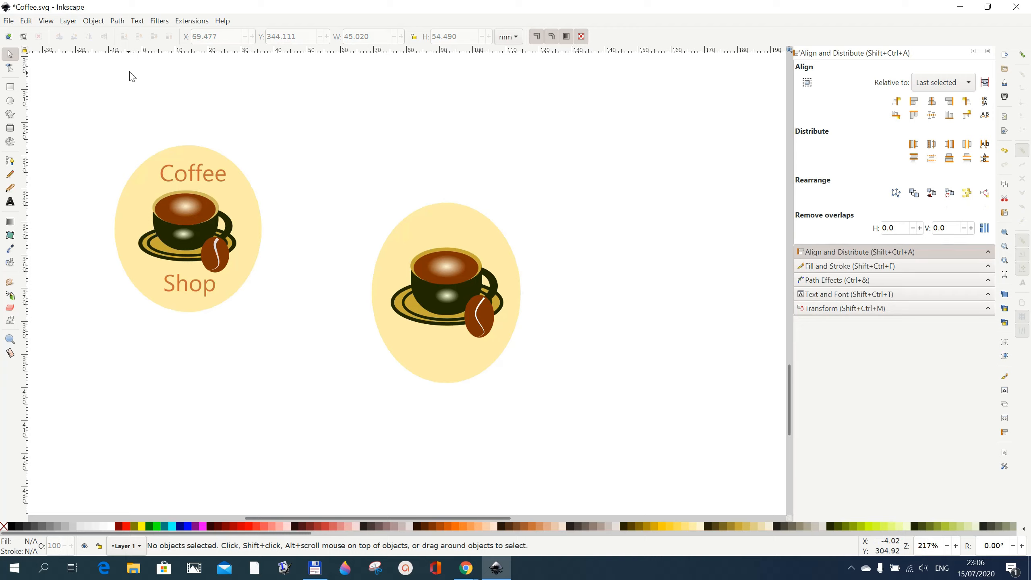
Add the text "Coffee" in Segoe UI Emoji Regular at 20 pt on the blank canvas below the new logo
left_click(11, 203)
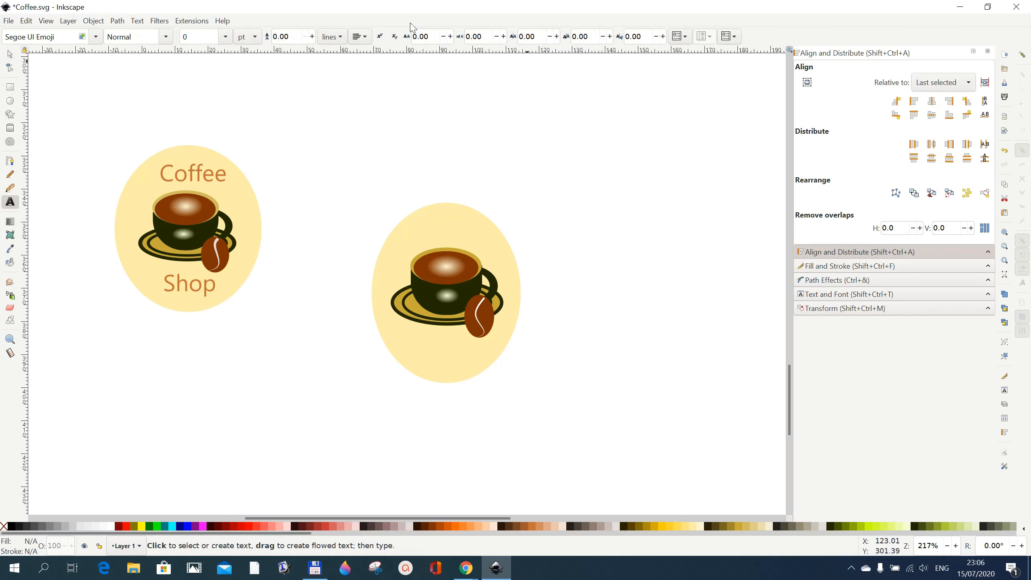
left_click(138, 20)
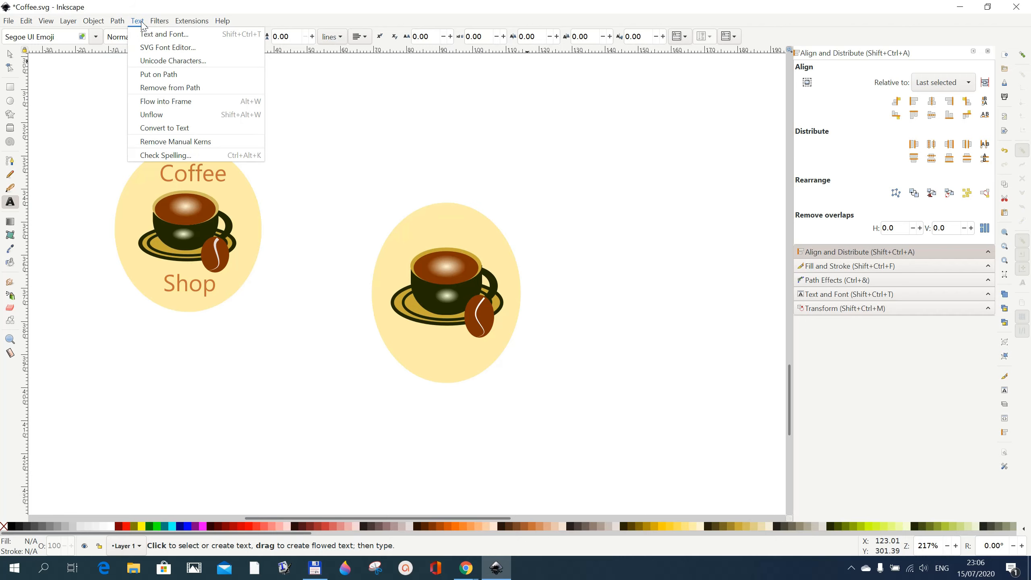
left_click(155, 40)
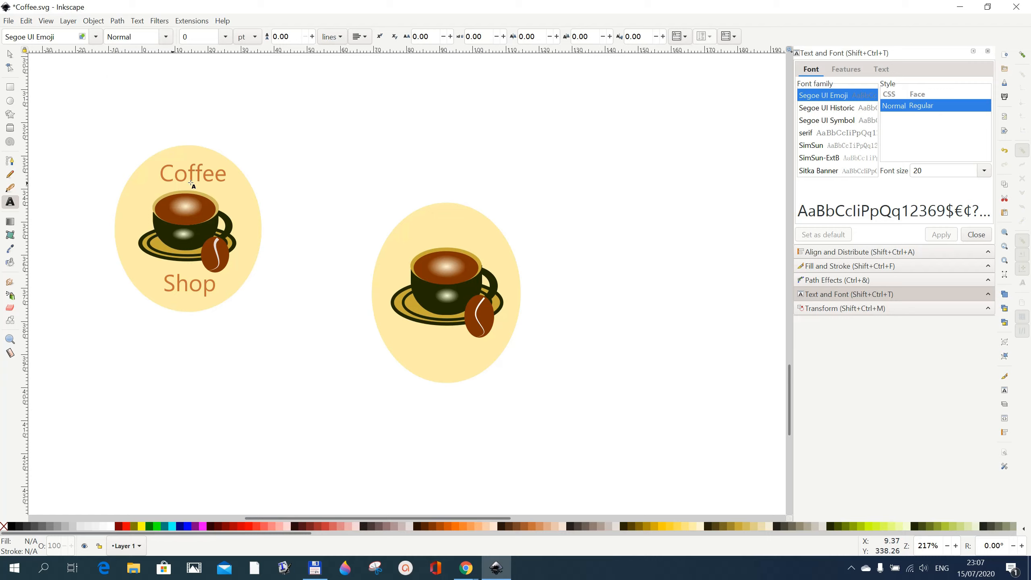
left_click(328, 401)
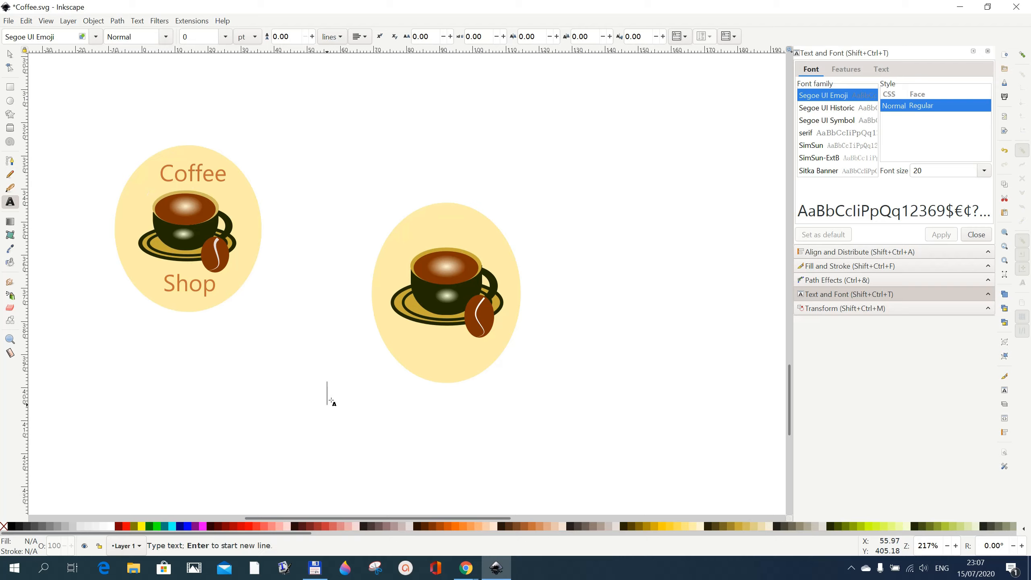
type("C")
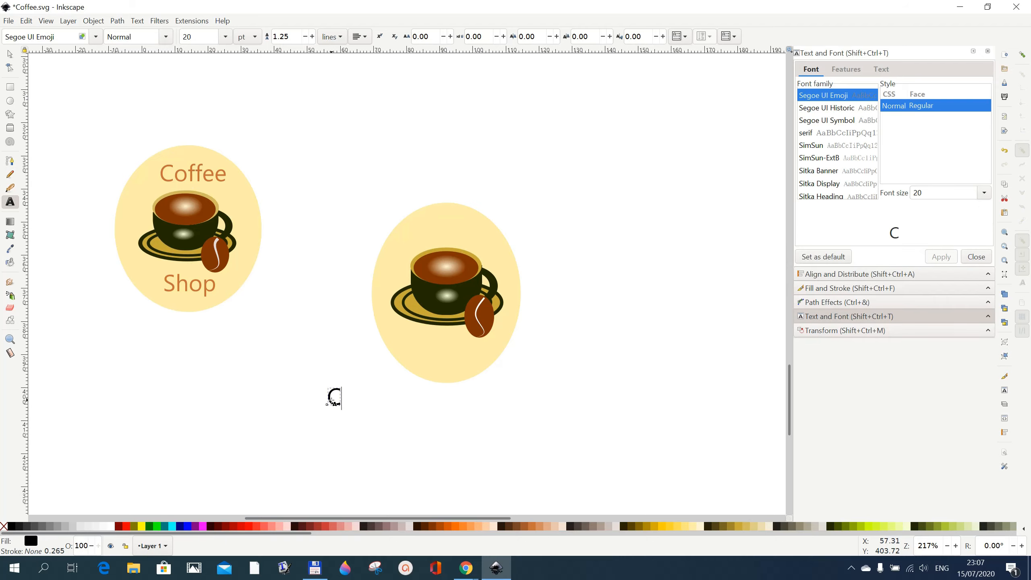
type("offe")
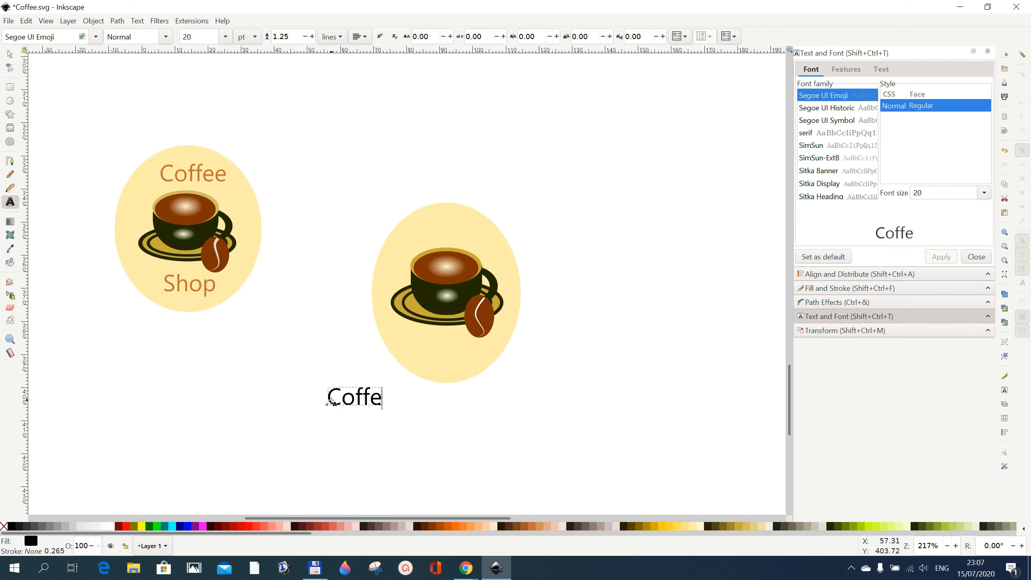
type("e")
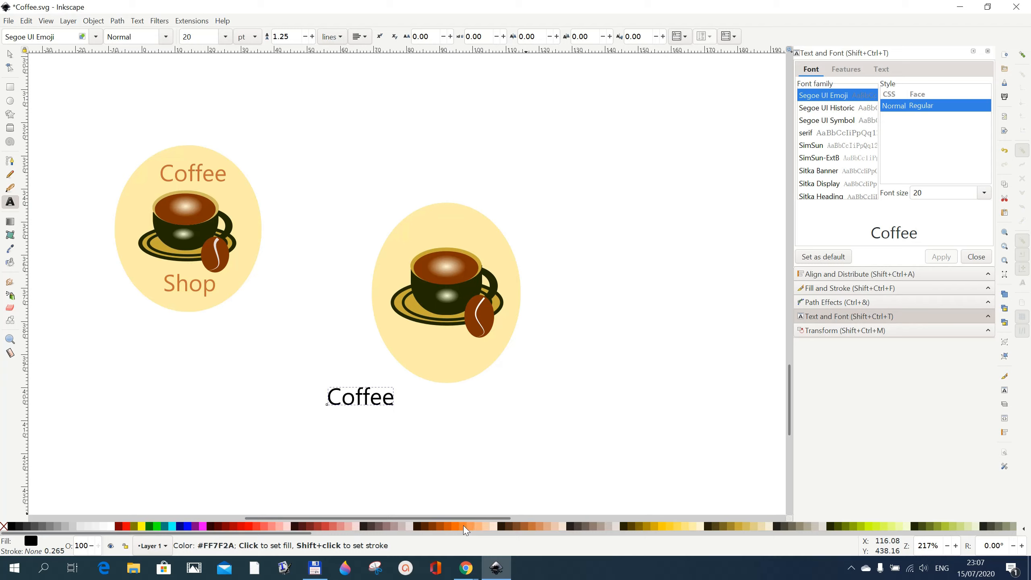
Fill the new Coffee text with orange-brown #C87137 and move it onto the pale yellow oval above the cup
left_click(533, 525)
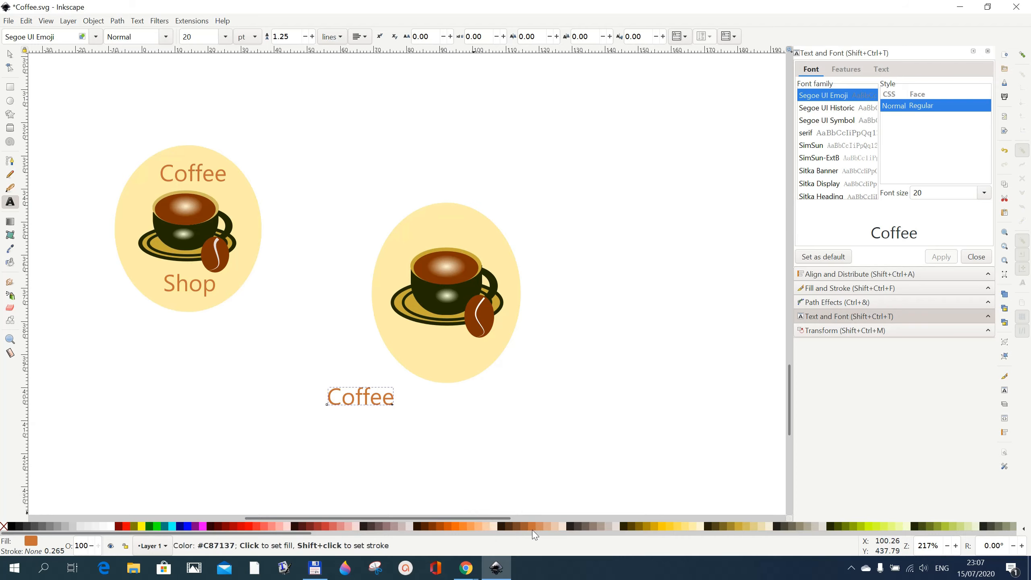
left_click(9, 54)
left_click_drag(353, 397, 446, 229)
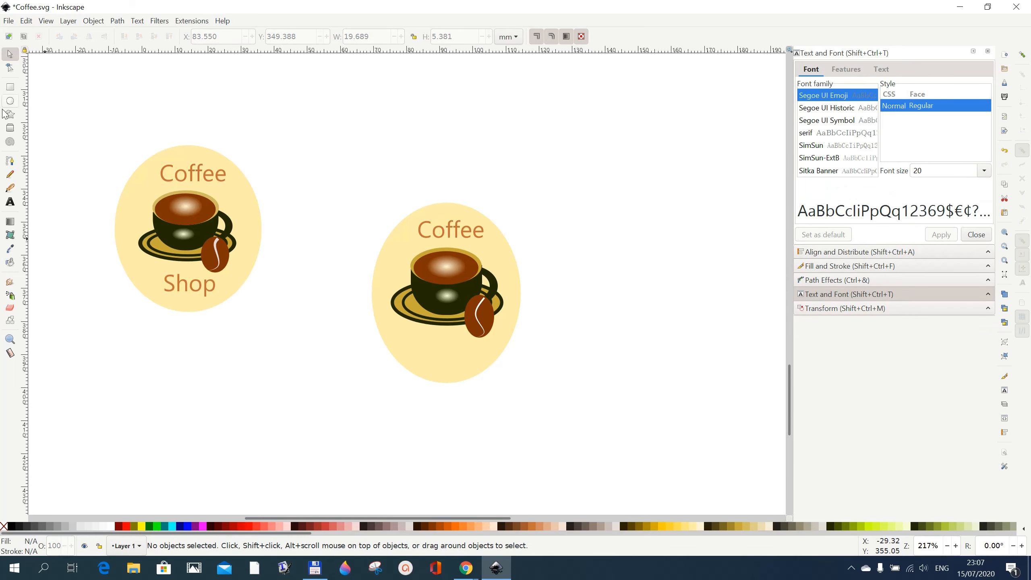
Add the text "Shop" on the blank canvas beside the new logo and fill it with orange-brown #C87137
left_click(9, 201)
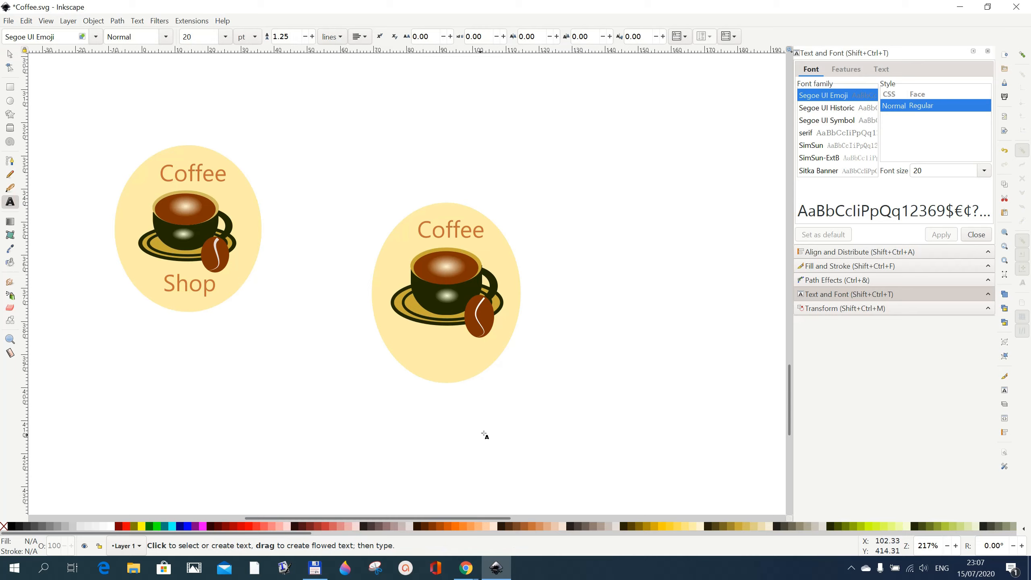
left_click(552, 408)
type("Sh")
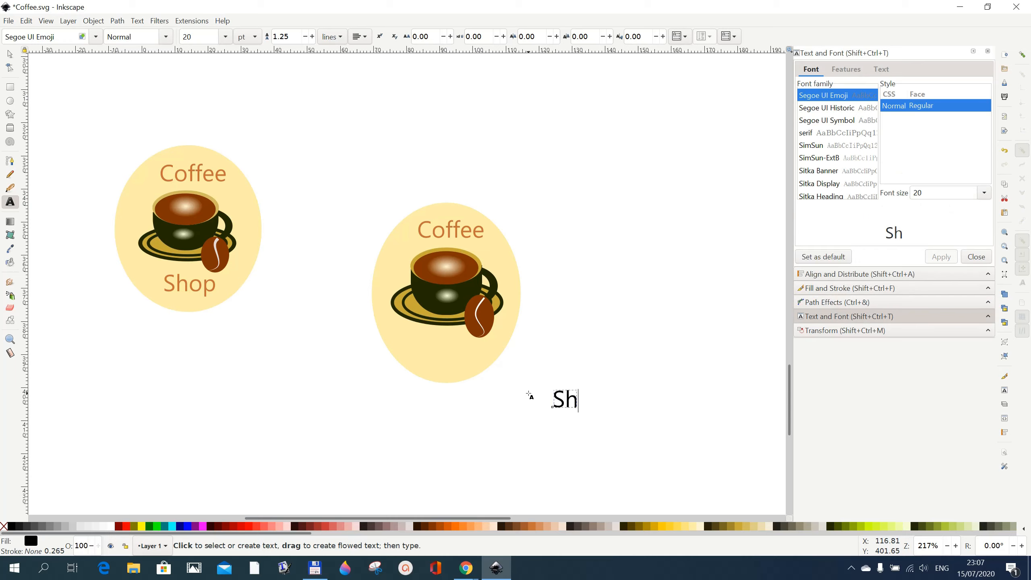
type("op")
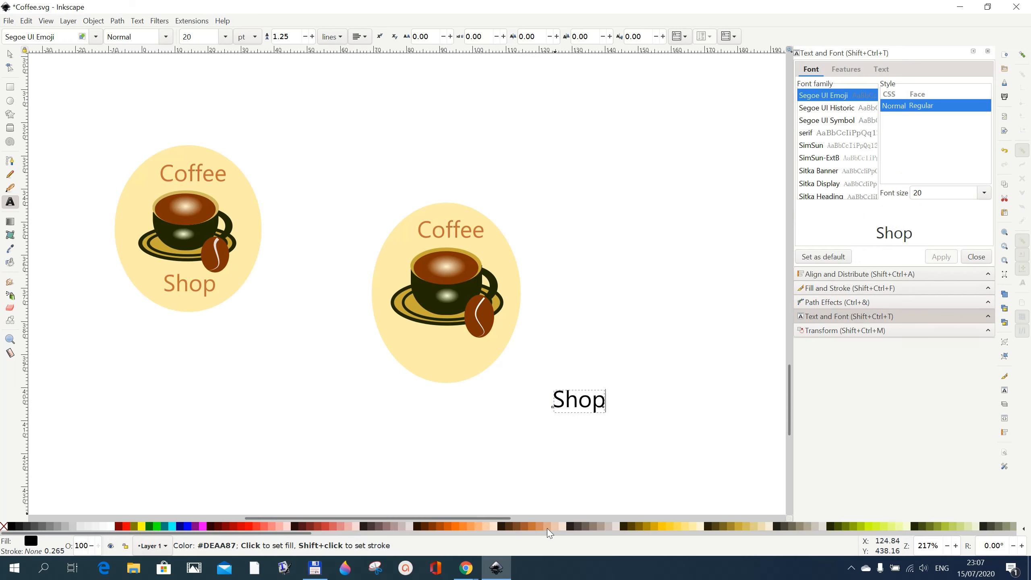
left_click(533, 525)
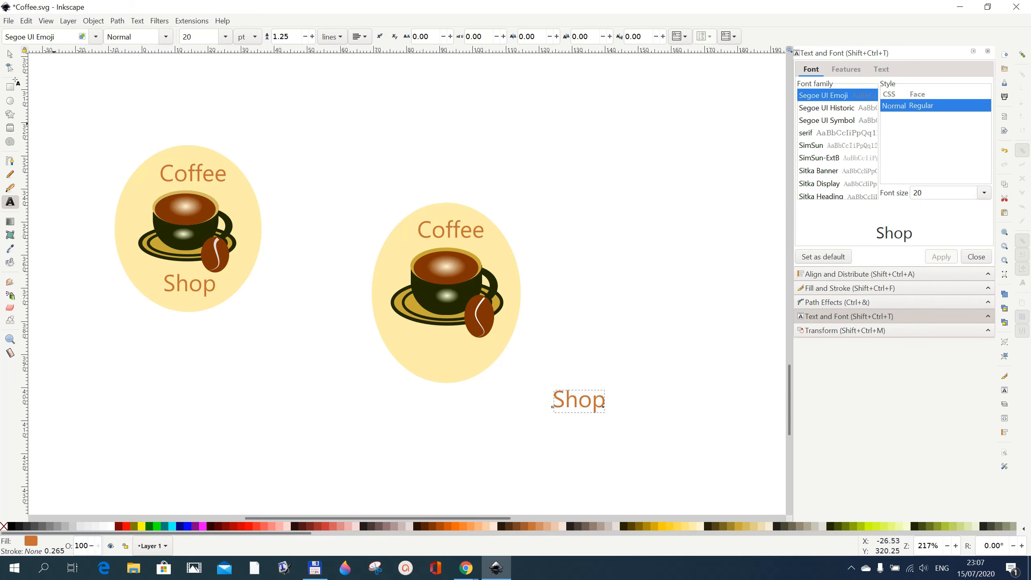
Move the new Shop text onto the pale yellow oval below the saucer
left_click(9, 54)
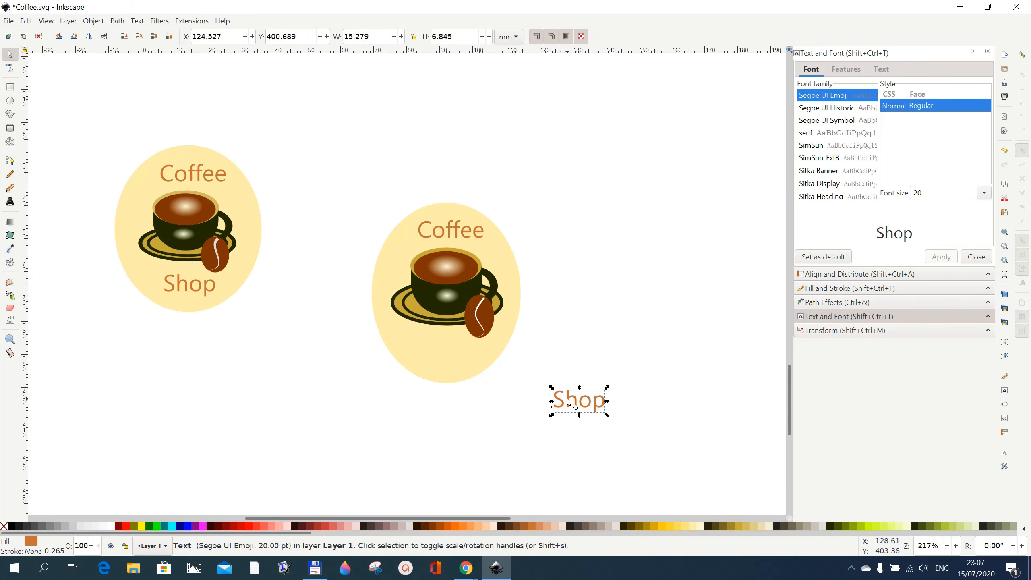
left_click_drag(569, 402, 425, 345)
left_click(546, 444)
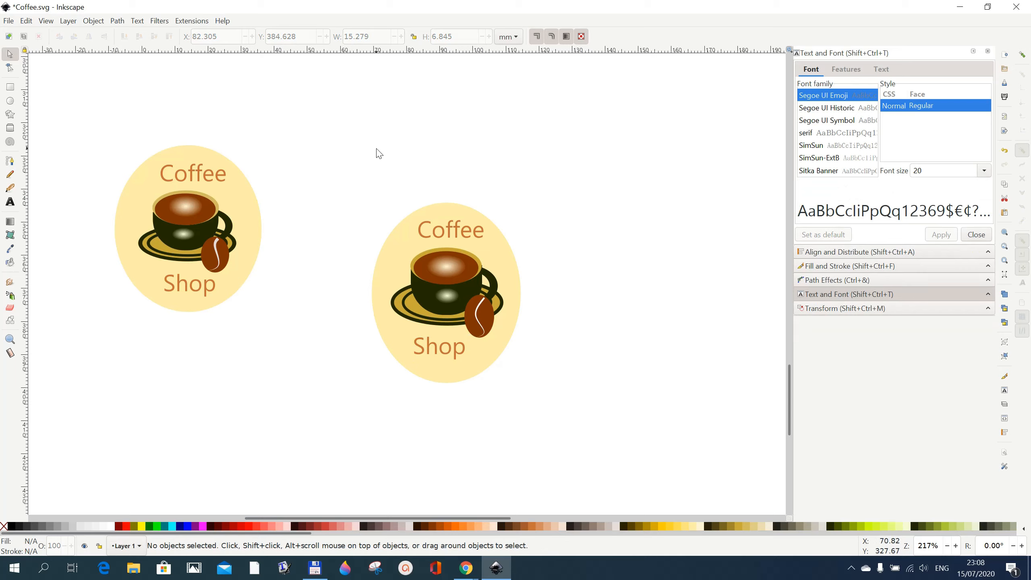
Group all objects of the new logo, including the oval, cup, saucer, bean and both words
left_click_drag(354, 161, 640, 493)
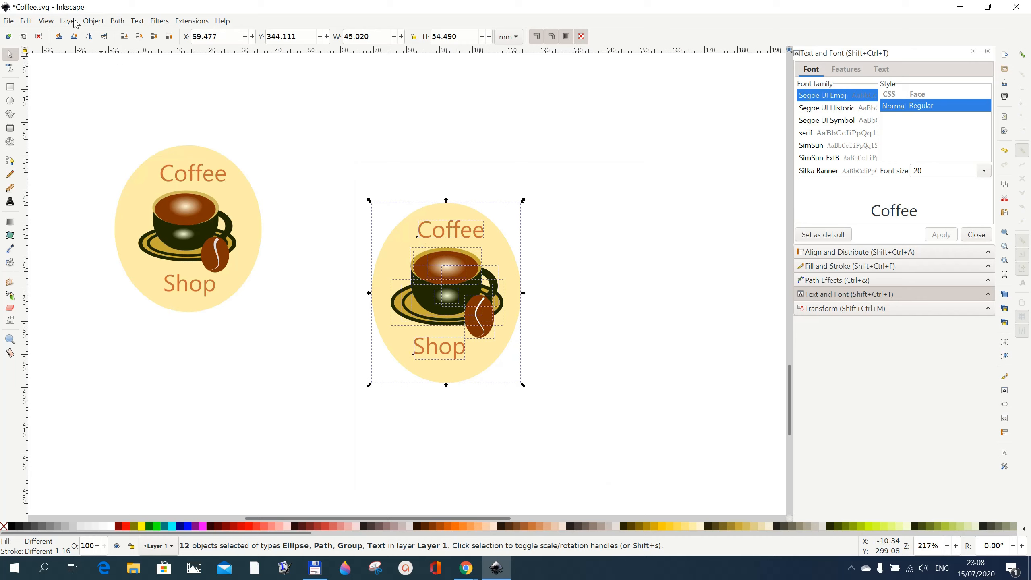
left_click(93, 22)
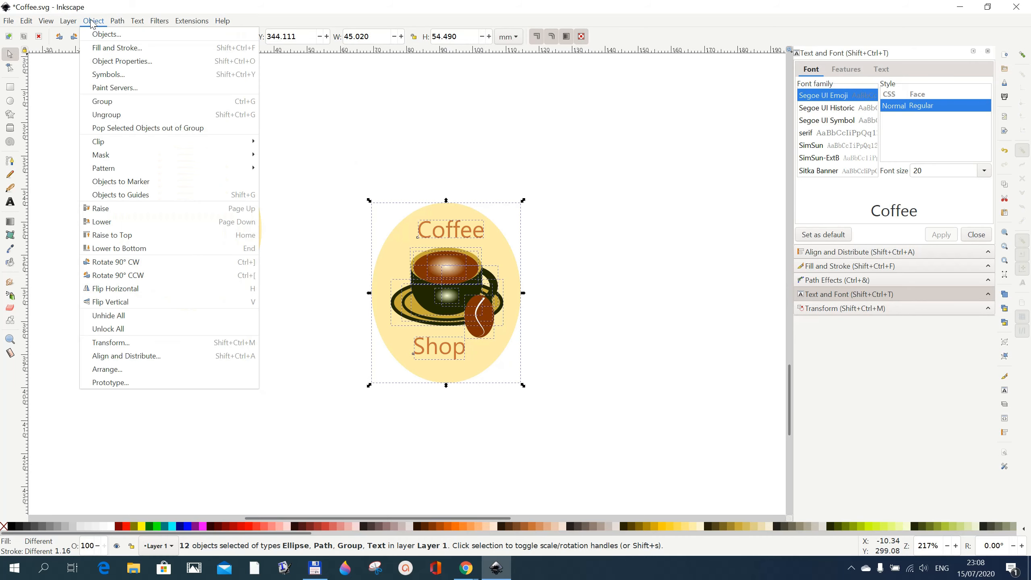
left_click(105, 101)
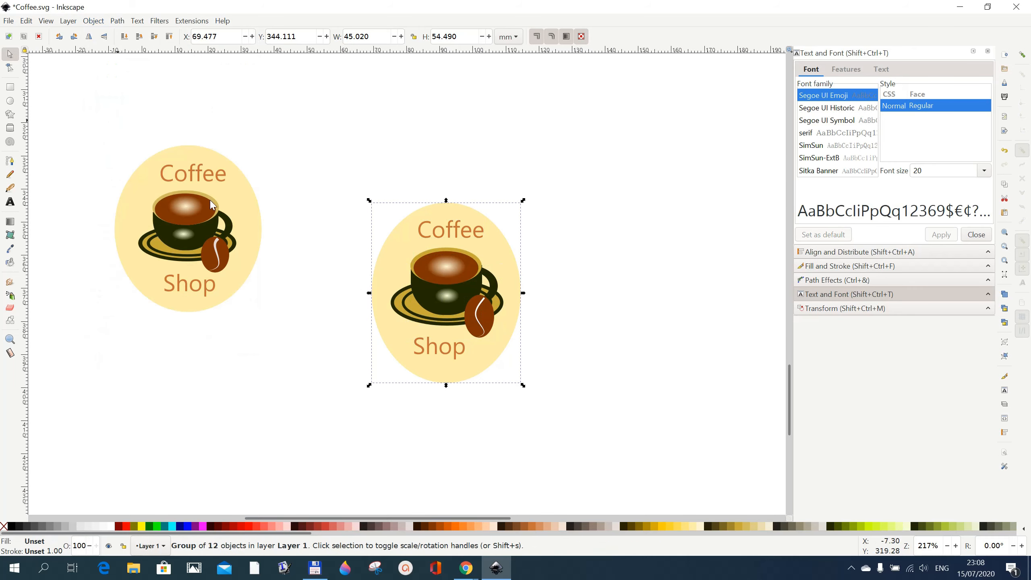
left_click(633, 354)
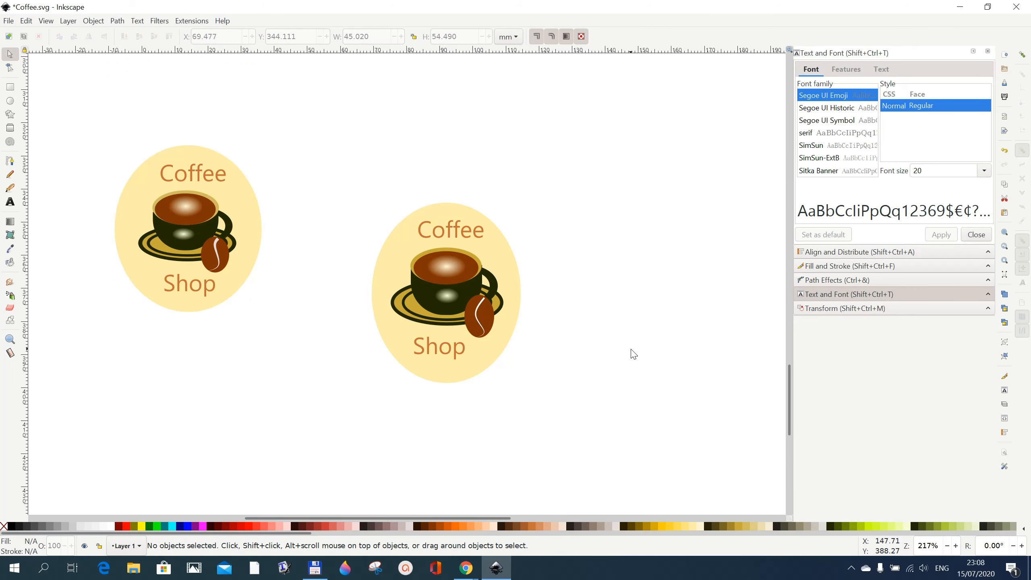